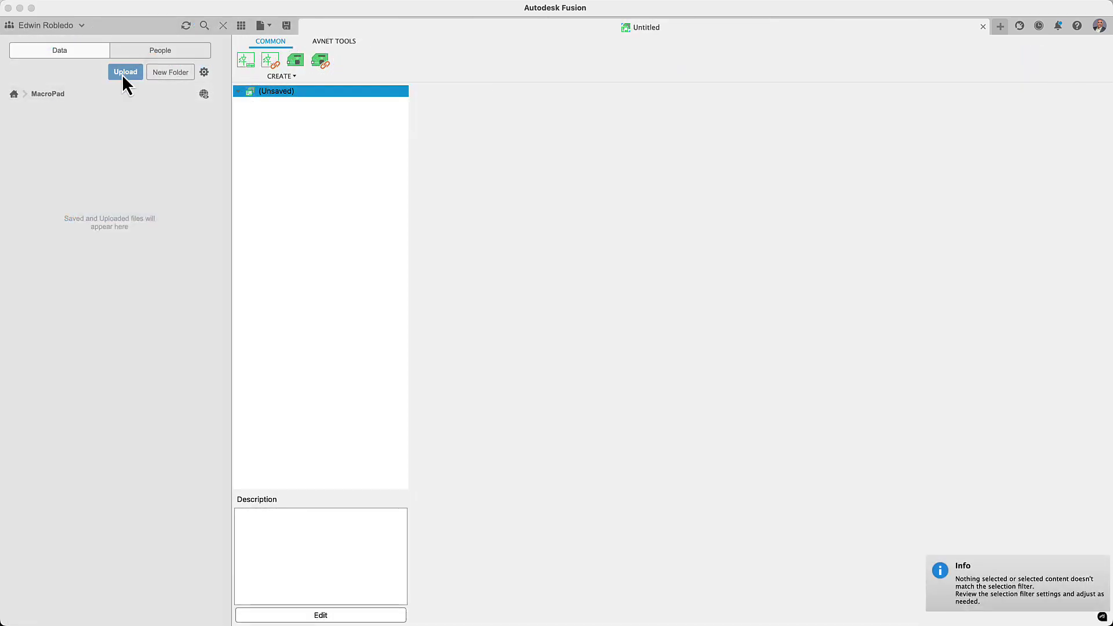
- Upload AU_MacroPad.brd and AU_MacroPad.sch to the MacroPad project with Create Electronics Design checked
{"action": "left_click", "coordinate": [124, 73]}
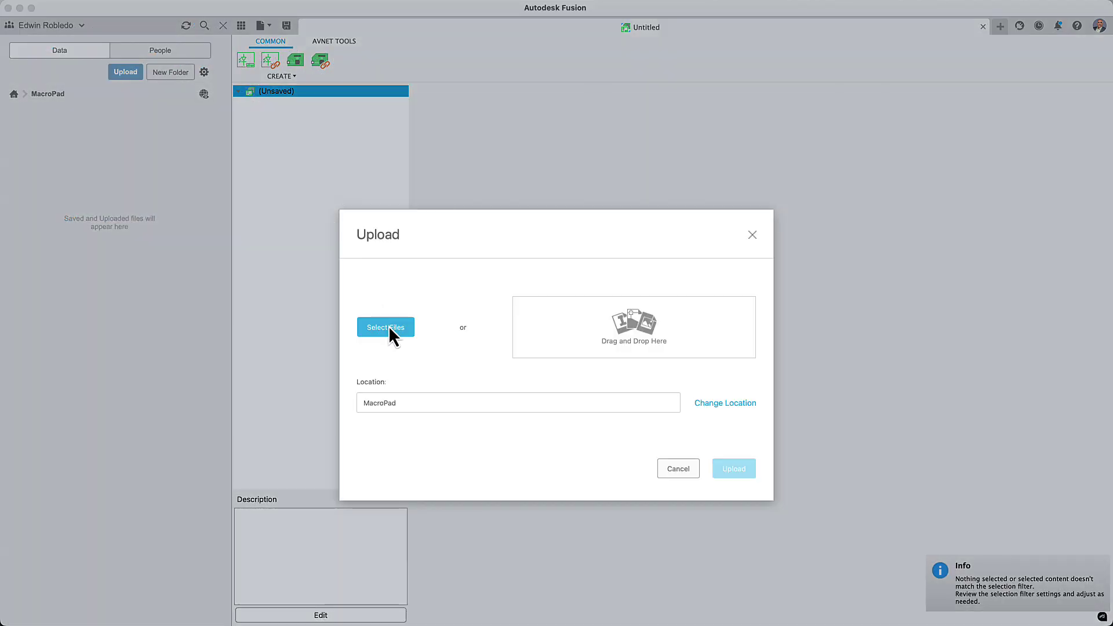
{"action": "left_click", "coordinate": [388, 328]}
{"action": "left_click", "coordinate": [386, 46]}
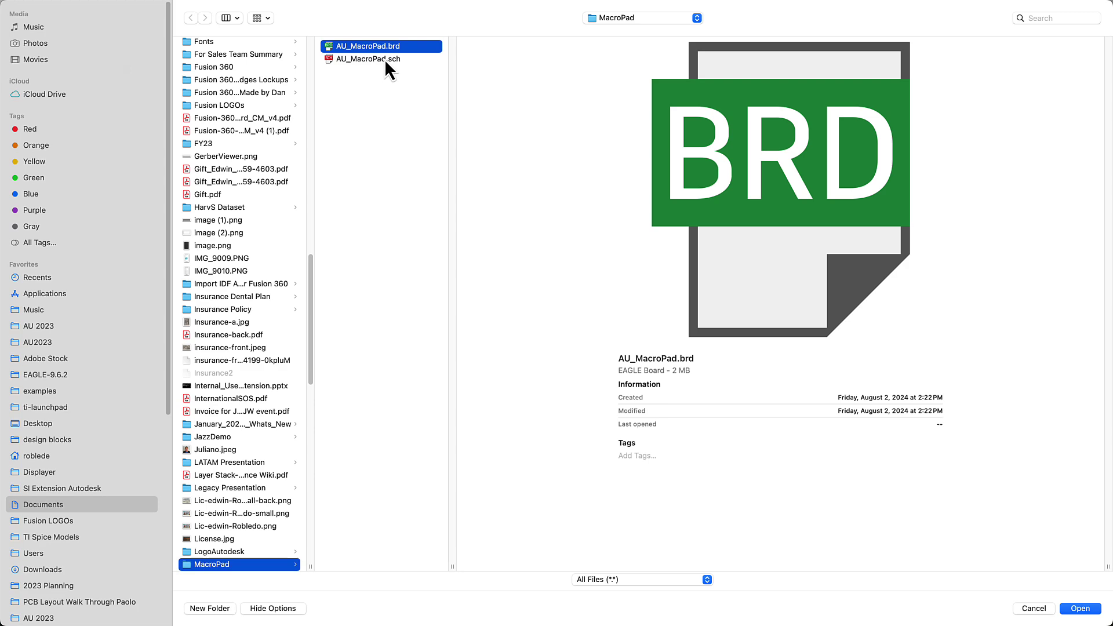
{"action": "left_click", "coordinate": [384, 59], "text": "shift"}
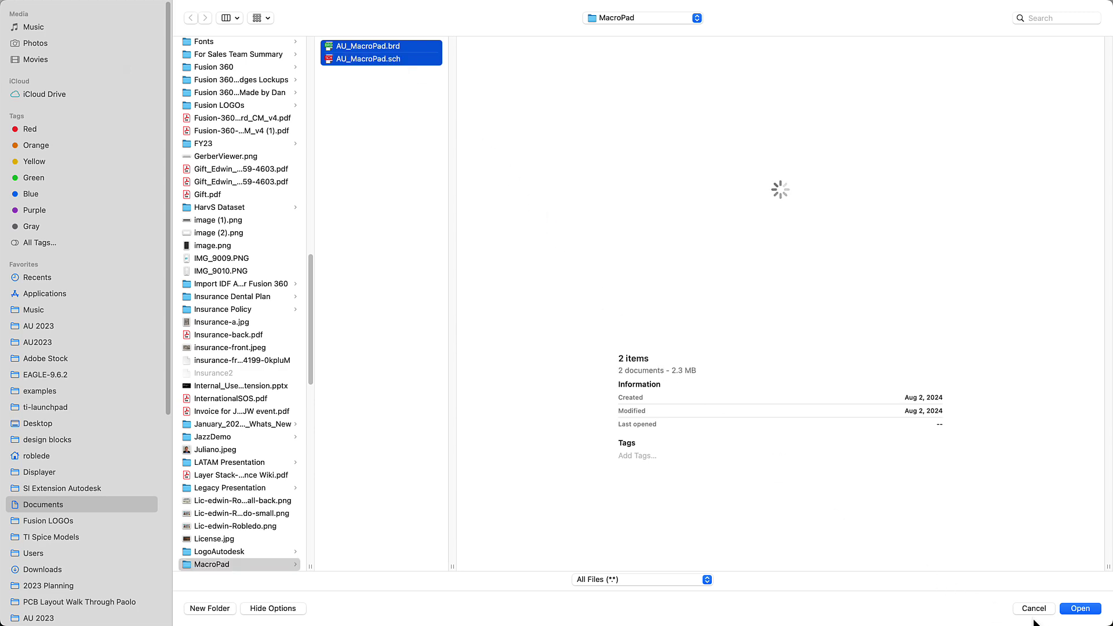
{"action": "left_click", "coordinate": [1079, 608]}
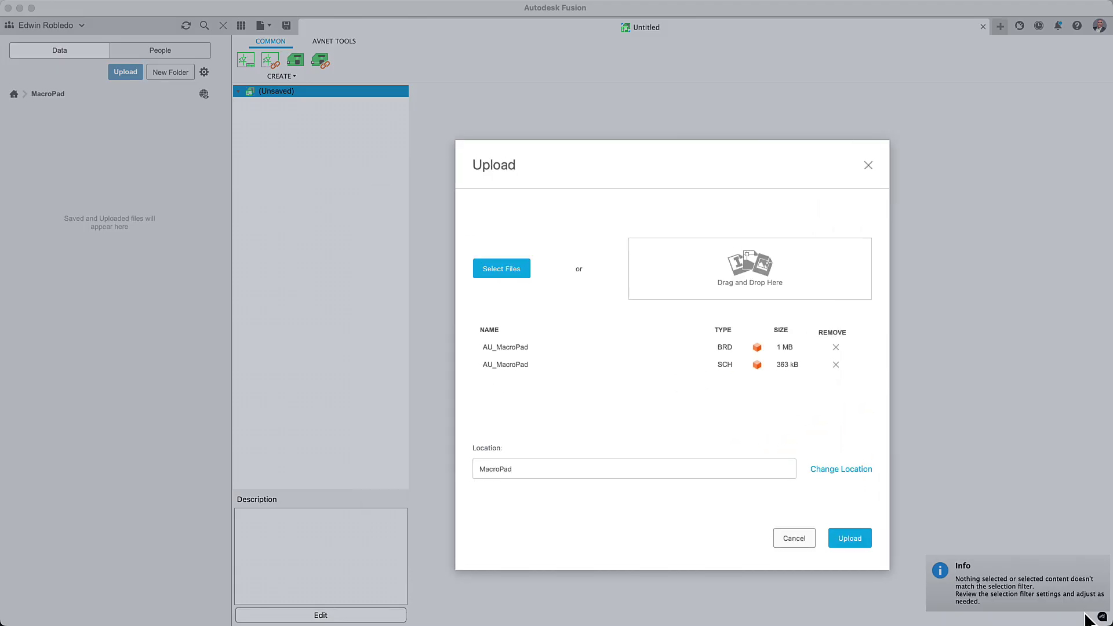
{"action": "left_click", "coordinate": [867, 539]}
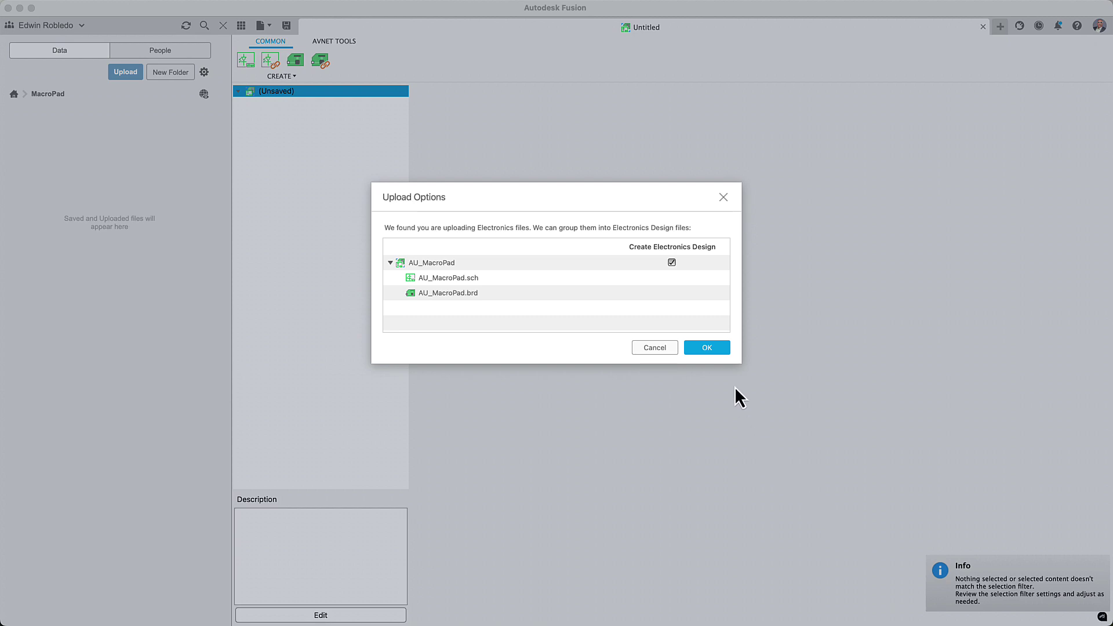
{"action": "left_click", "coordinate": [707, 347]}
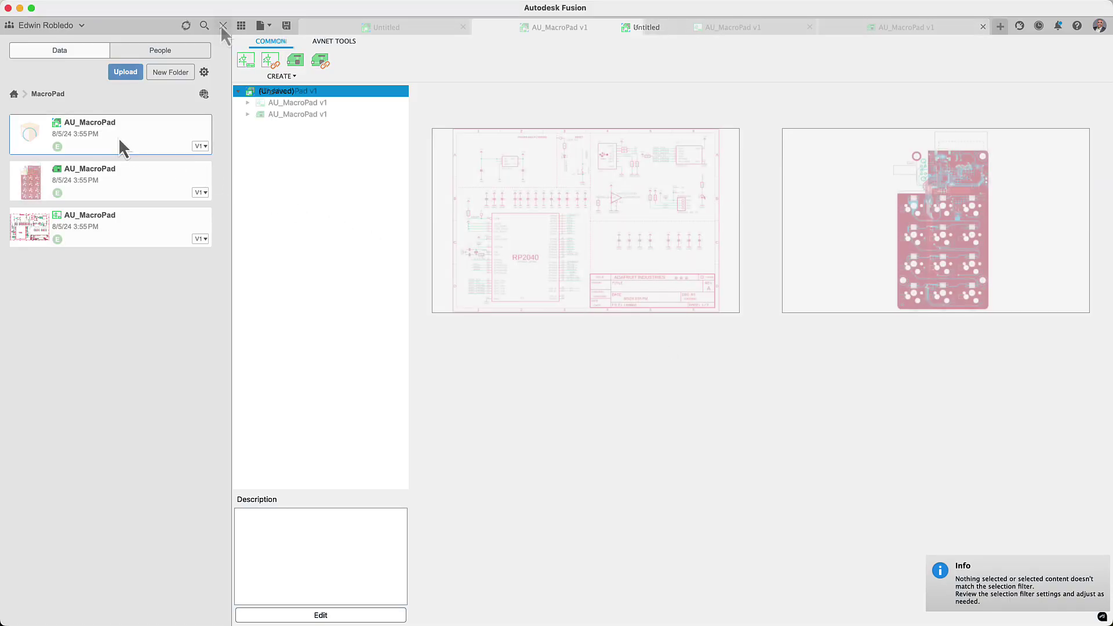
- Open the AU_MacroPad schematic and run ERC, which reports 0 errors and 31 warnings
{"action": "left_click", "coordinate": [223, 25]}
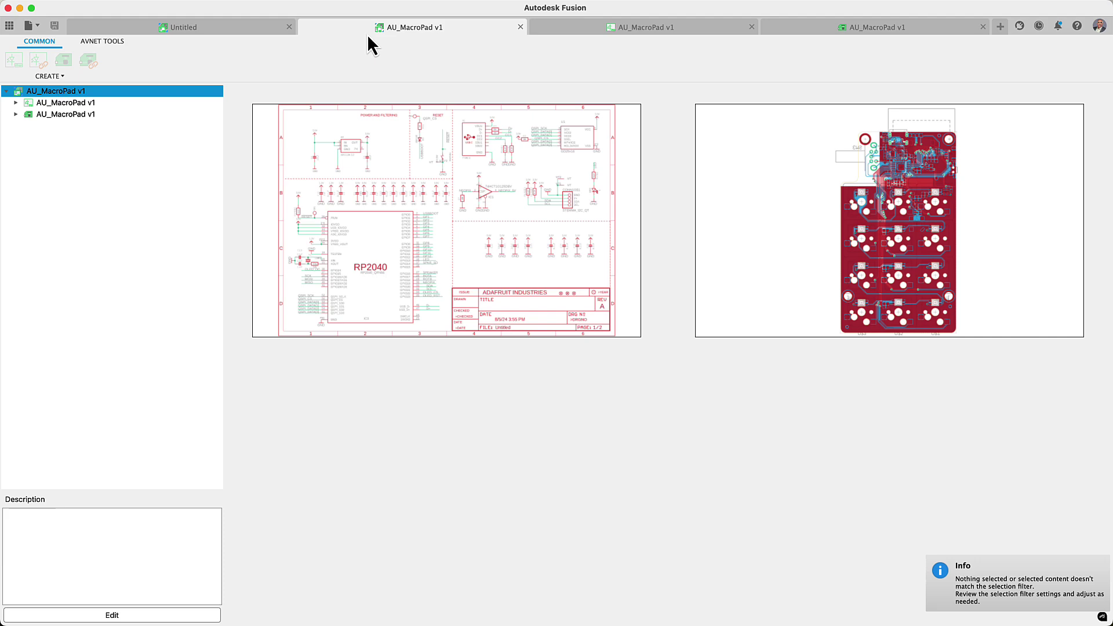
{"action": "left_click", "coordinate": [564, 33]}
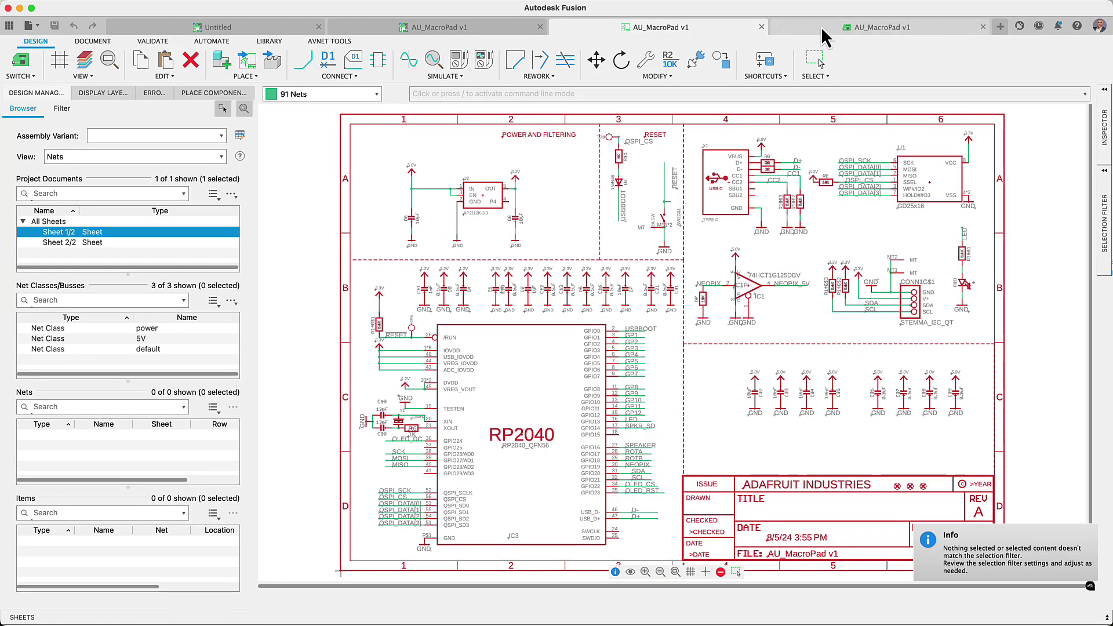
{"action": "left_click", "coordinate": [821, 27]}
{"action": "left_click", "coordinate": [708, 26]}
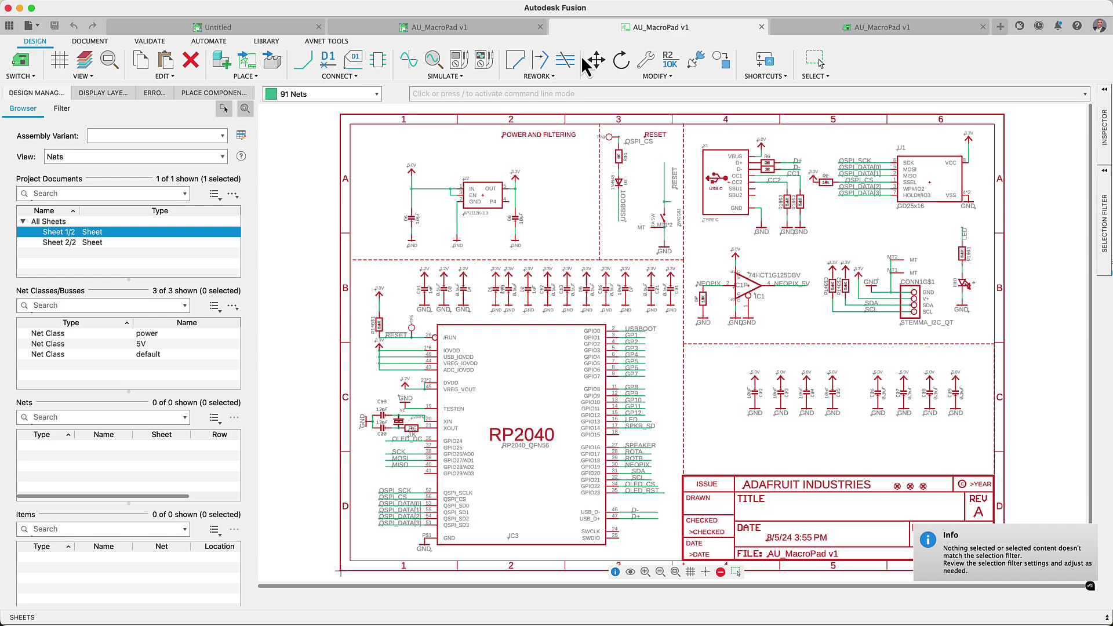
{"action": "left_click", "coordinate": [151, 42]}
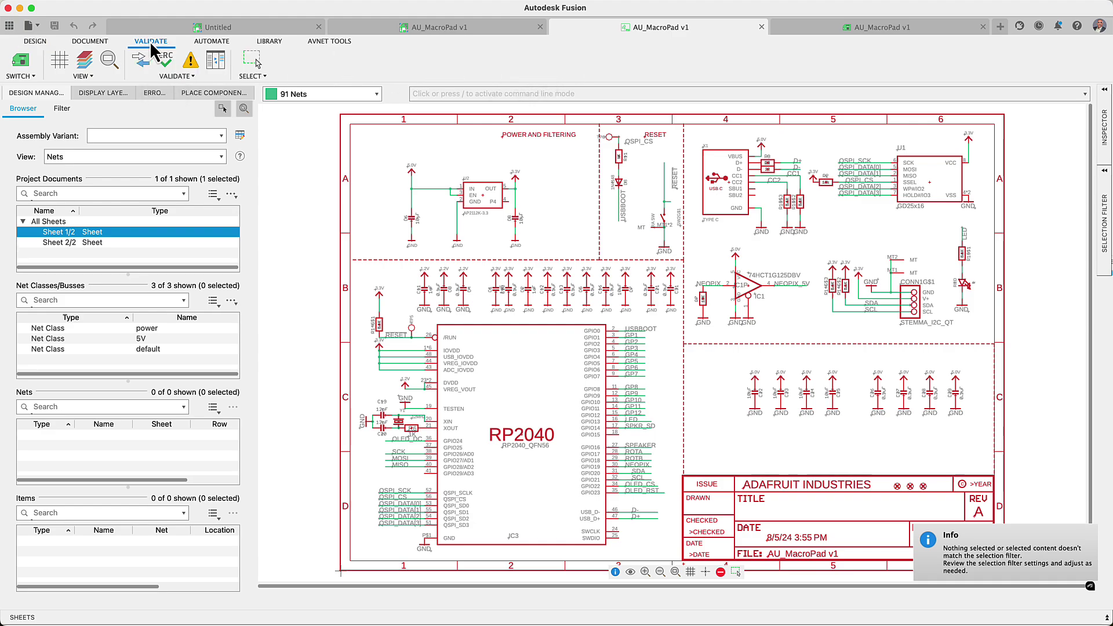
{"action": "left_click", "coordinate": [167, 58]}
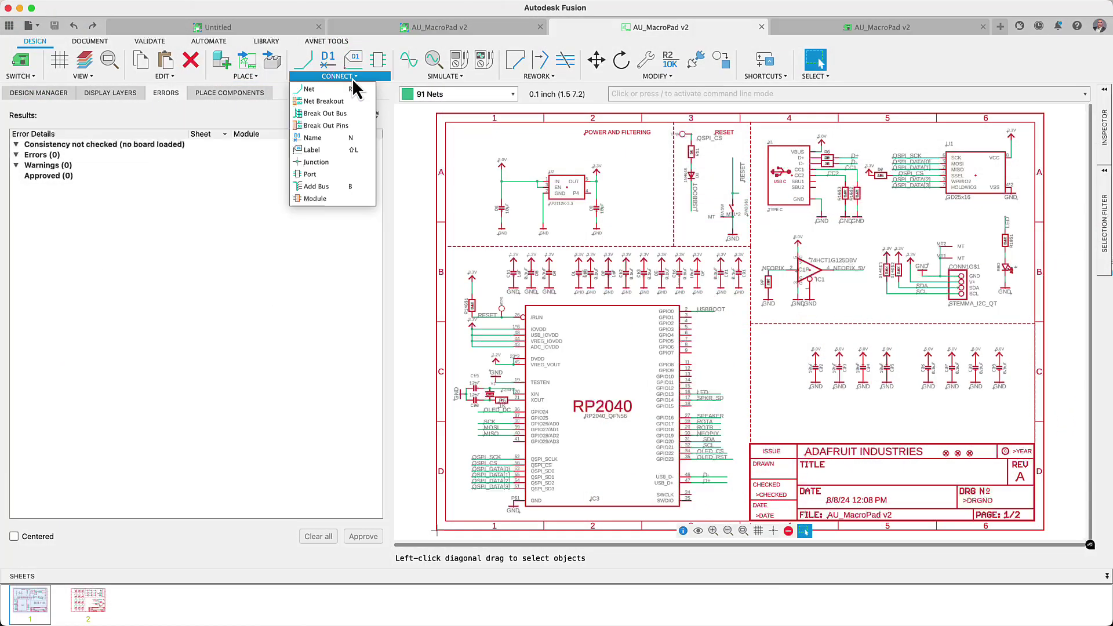
- Break out RP2040 pins GPIO1 through GPIO12 with wires labelled by pin name
{"action": "left_click", "coordinate": [325, 101]}
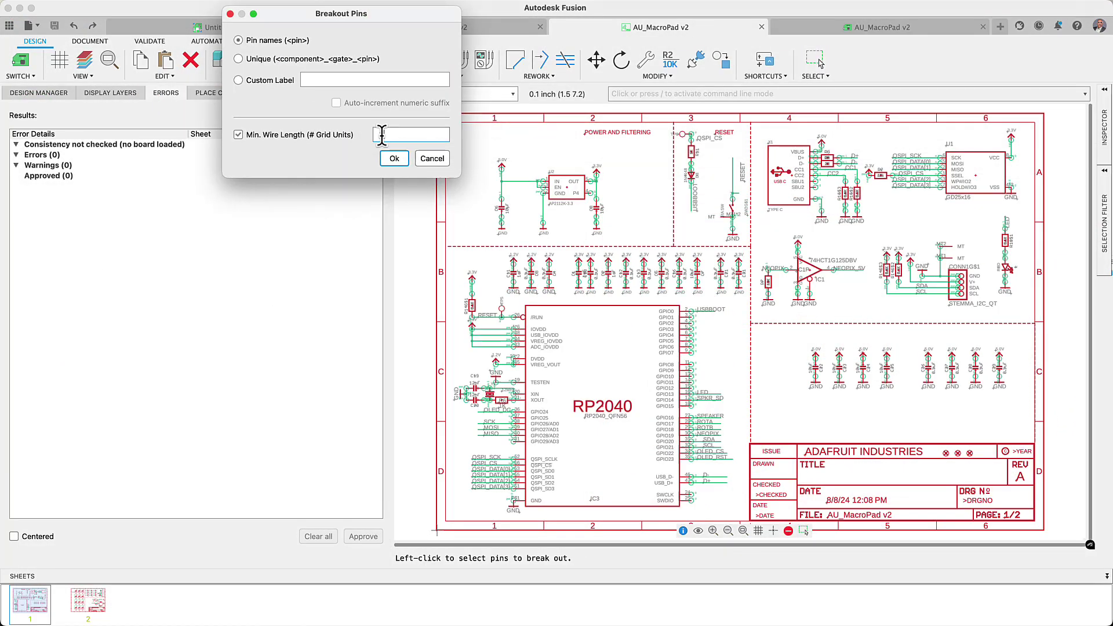
{"action": "left_click", "coordinate": [395, 158]}
{"action": "scroll", "coordinate": [721, 348], "scroll_direction": "up", "scroll_amount": 5}
{"action": "left_click", "coordinate": [597, 222]}
{"action": "left_click", "coordinate": [597, 235]}
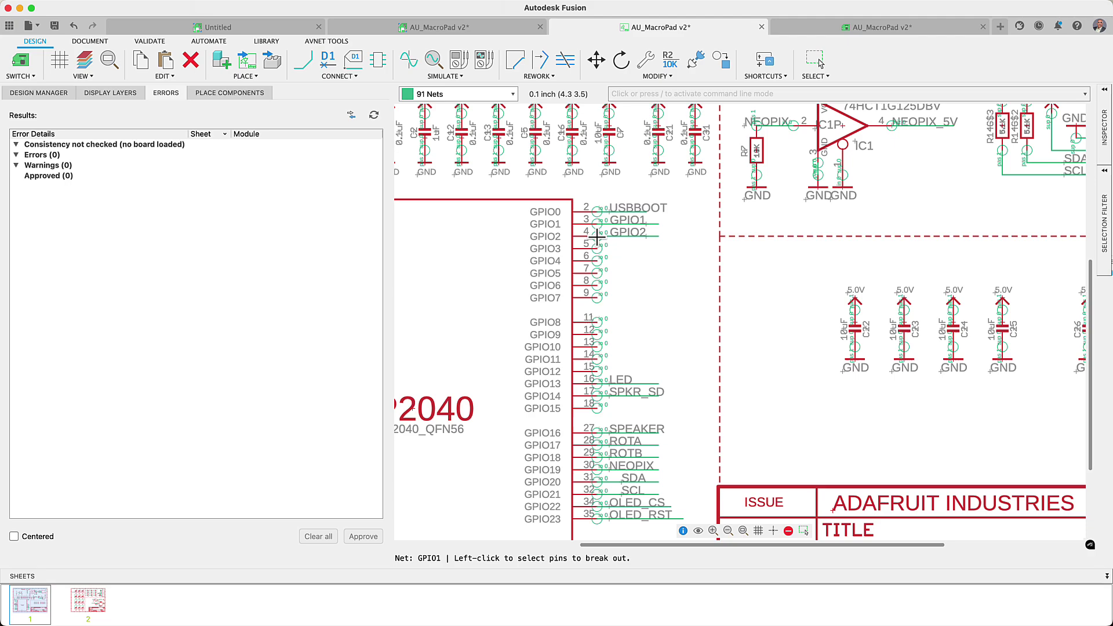
{"action": "left_click", "coordinate": [597, 244]}
{"action": "left_click", "coordinate": [597, 257]}
{"action": "left_click", "coordinate": [597, 268]}
{"action": "left_click", "coordinate": [597, 281]}
{"action": "left_click", "coordinate": [597, 293]}
{"action": "left_click", "coordinate": [597, 318]}
{"action": "left_click", "coordinate": [597, 330]}
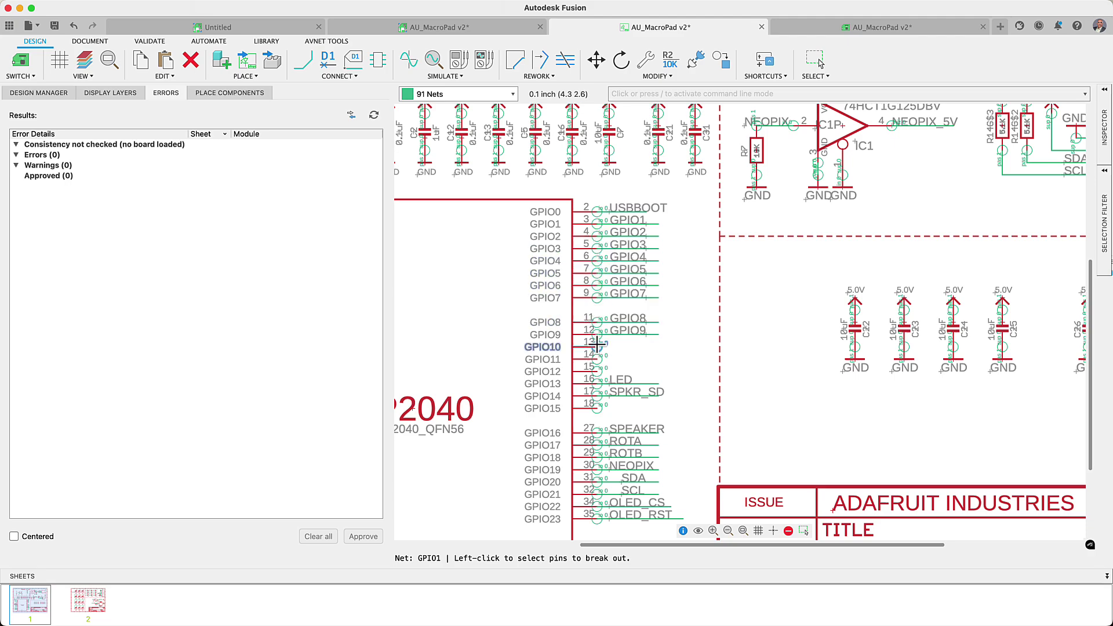
{"action": "left_click", "coordinate": [597, 342]}
{"action": "left_click", "coordinate": [597, 354]}
{"action": "left_click", "coordinate": [597, 366]}
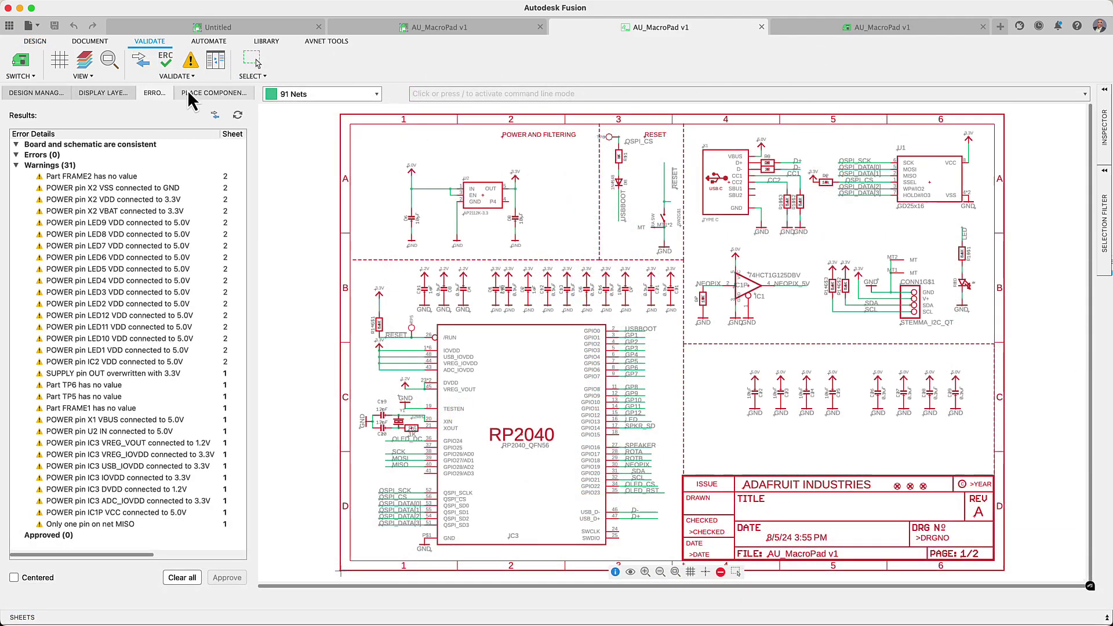
- From the Place Components panel, browse All Managed Folders in the Library Manager
{"action": "left_click", "coordinate": [195, 96]}
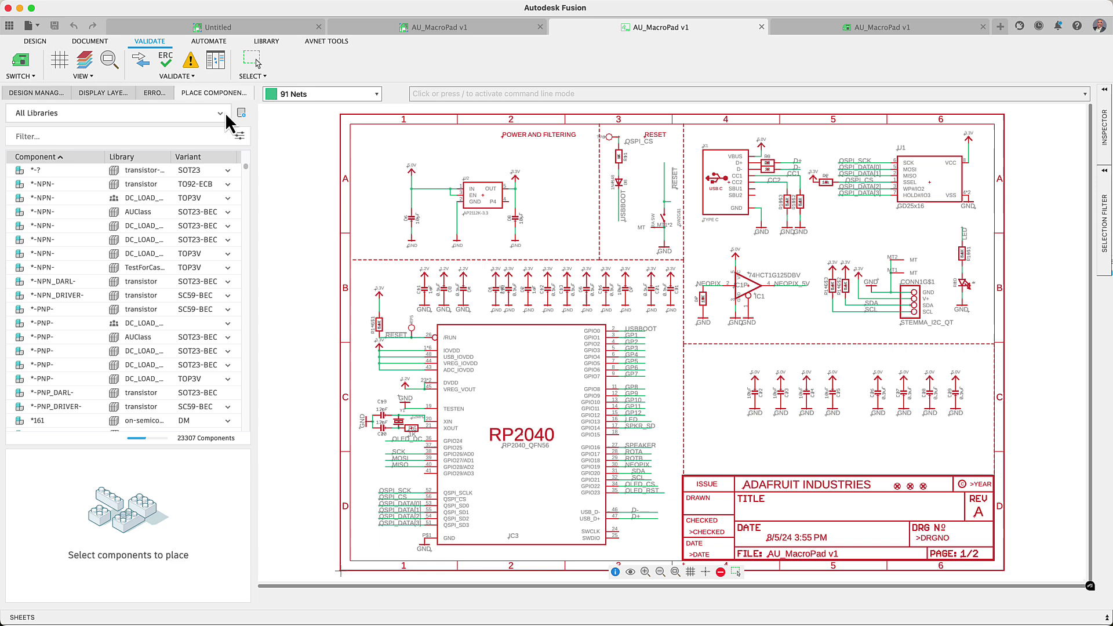
{"action": "left_click", "coordinate": [241, 116]}
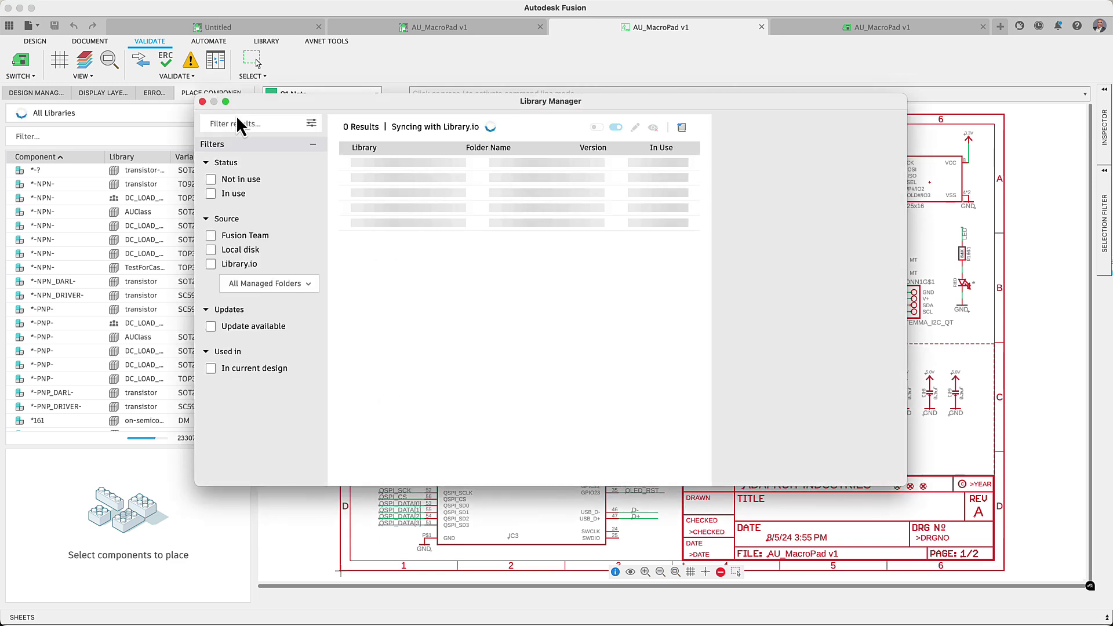
{"action": "left_click", "coordinate": [268, 283]}
{"action": "scroll", "coordinate": [312, 382], "scroll_direction": "down", "scroll_amount": 5}
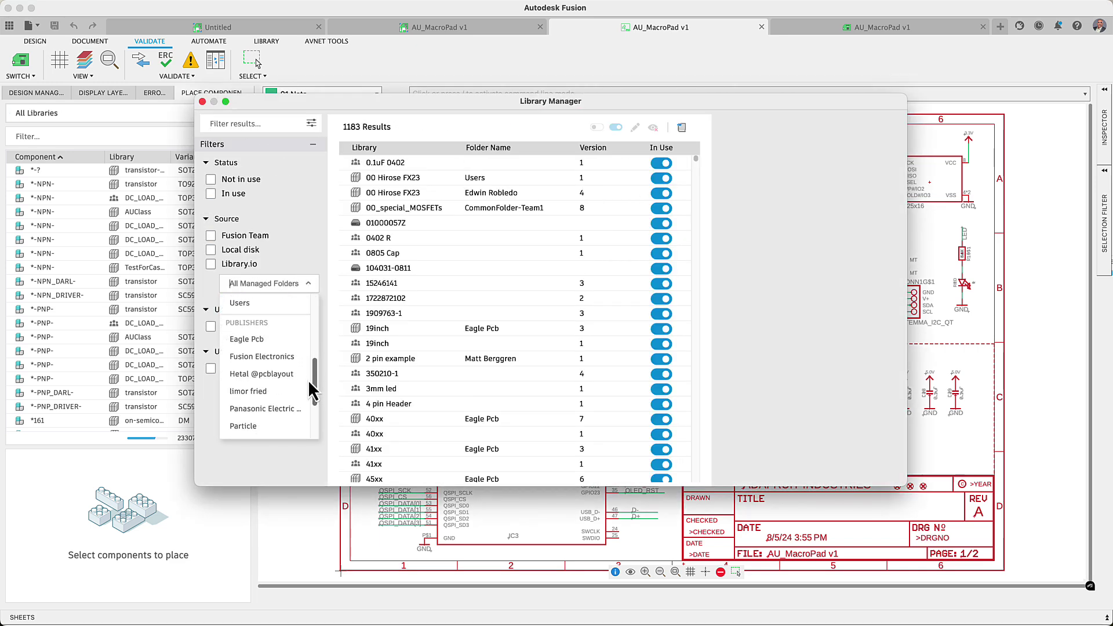
{"action": "left_click_drag", "start_coordinate": [311, 389], "coordinate": [309, 415]}
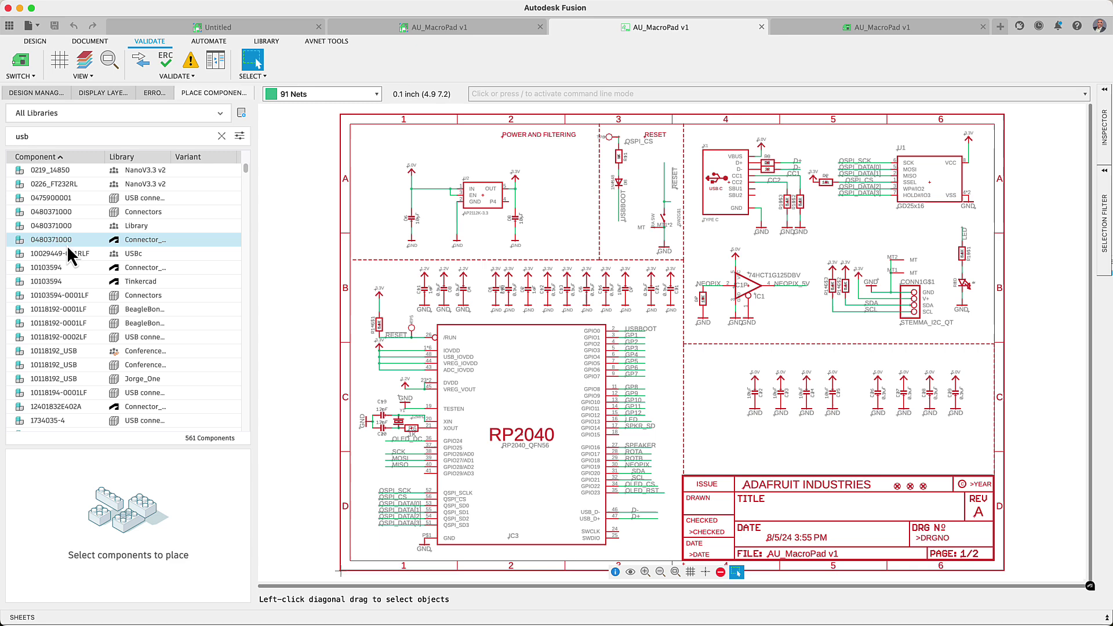
{"action": "left_click", "coordinate": [67, 244]}
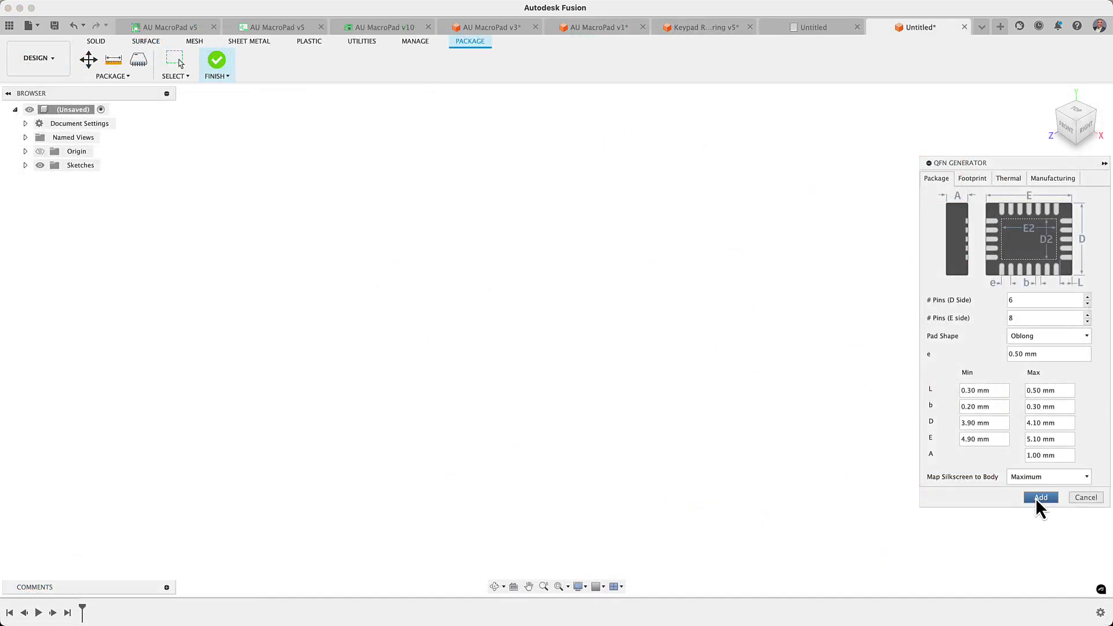
{"action": "left_click", "coordinate": [1039, 497]}
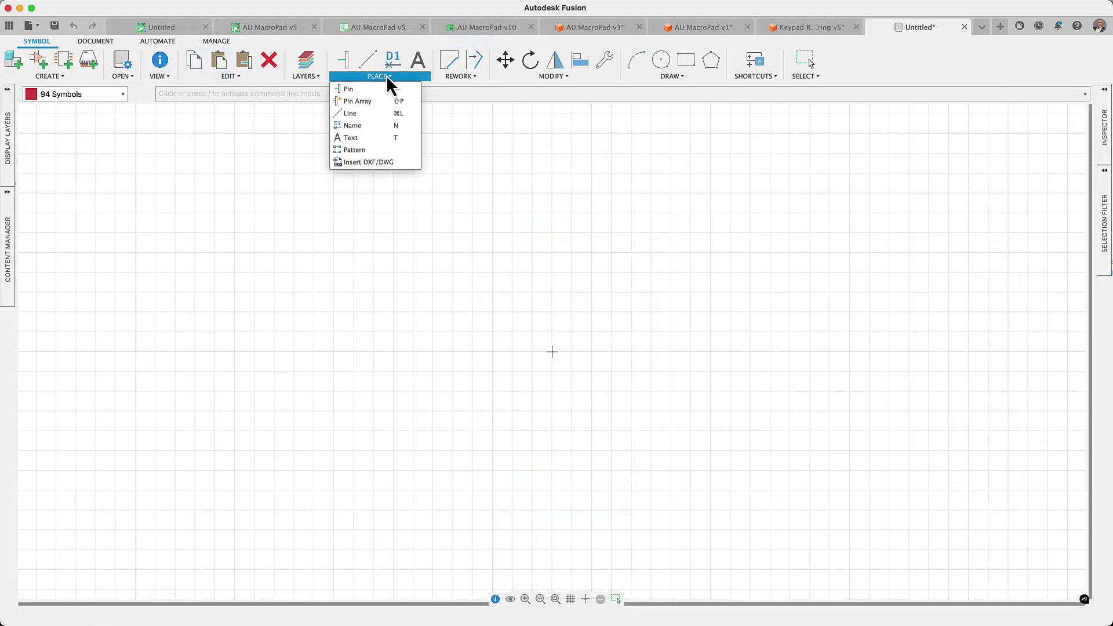
{"action": "left_click", "coordinate": [385, 101]}
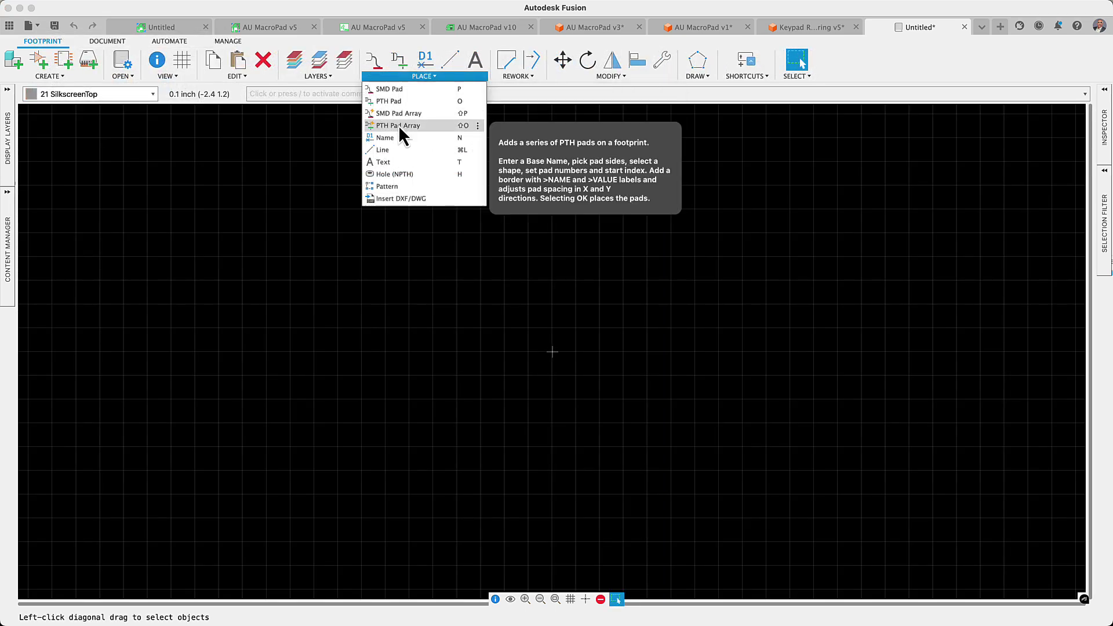
{"action": "left_click", "coordinate": [405, 114]}
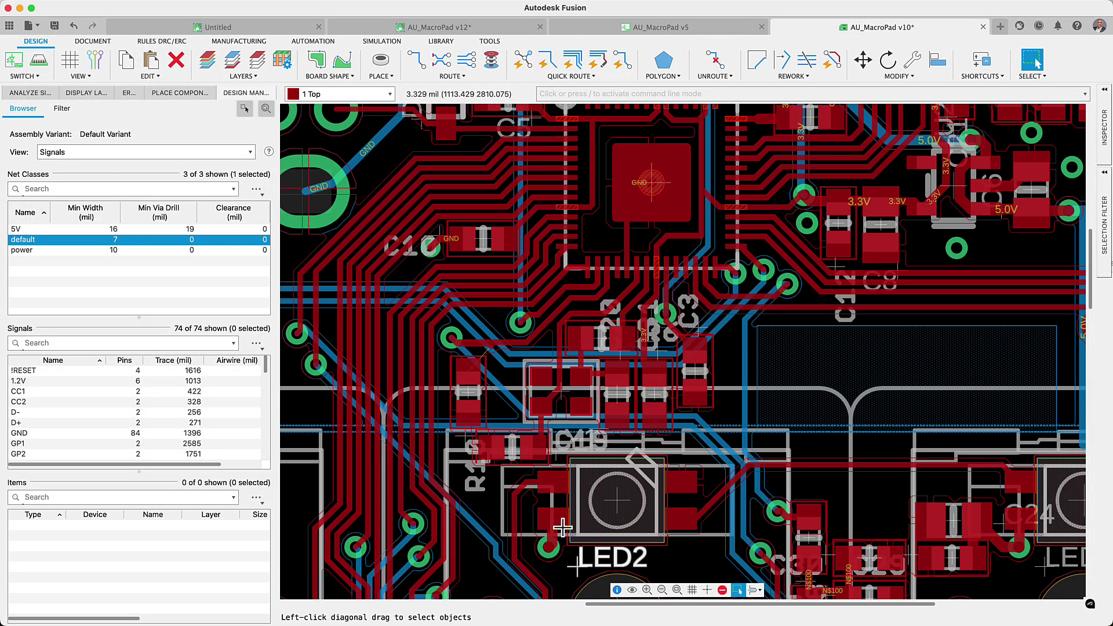
{"action": "mouse_move", "coordinate": [467, 394]}
{"action": "left_mouse_down"}
{"action": "mouse_move", "coordinate": [321, 461]}
{"action": "mouse_move", "coordinate": [404, 420]}
{"action": "mouse_move", "coordinate": [440, 463]}
{"action": "mouse_move", "coordinate": [463, 447]}
{"action": "mouse_move", "coordinate": [464, 405]}
{"action": "left_mouse_up"}
{"action": "key", "text": "Escape"}
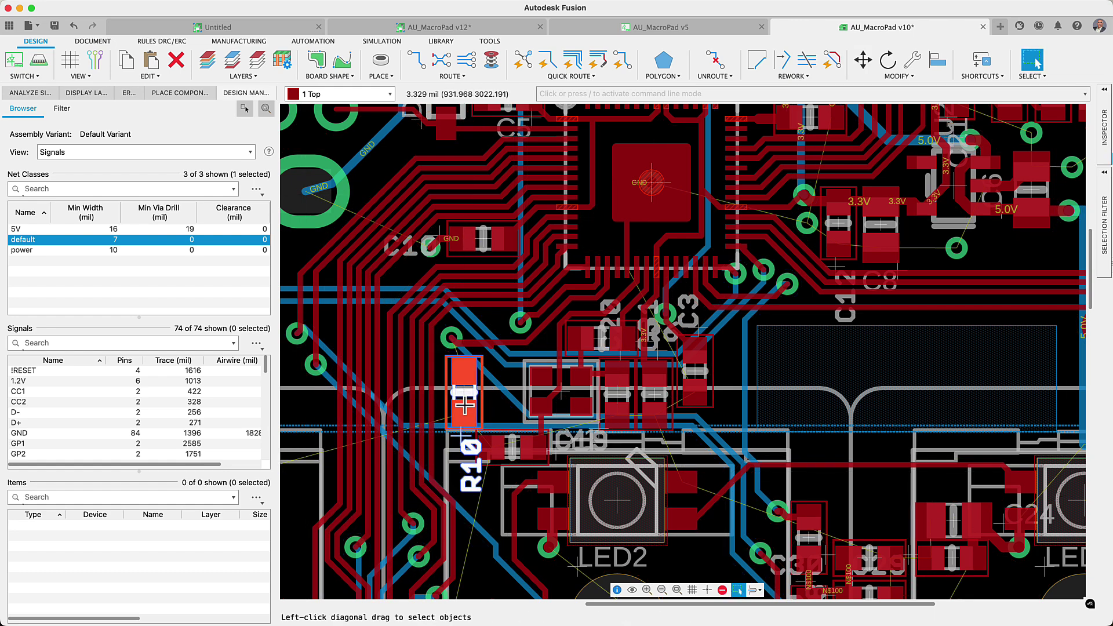
{"action": "scroll", "coordinate": [465, 406], "scroll_direction": "up", "scroll_amount": 2}
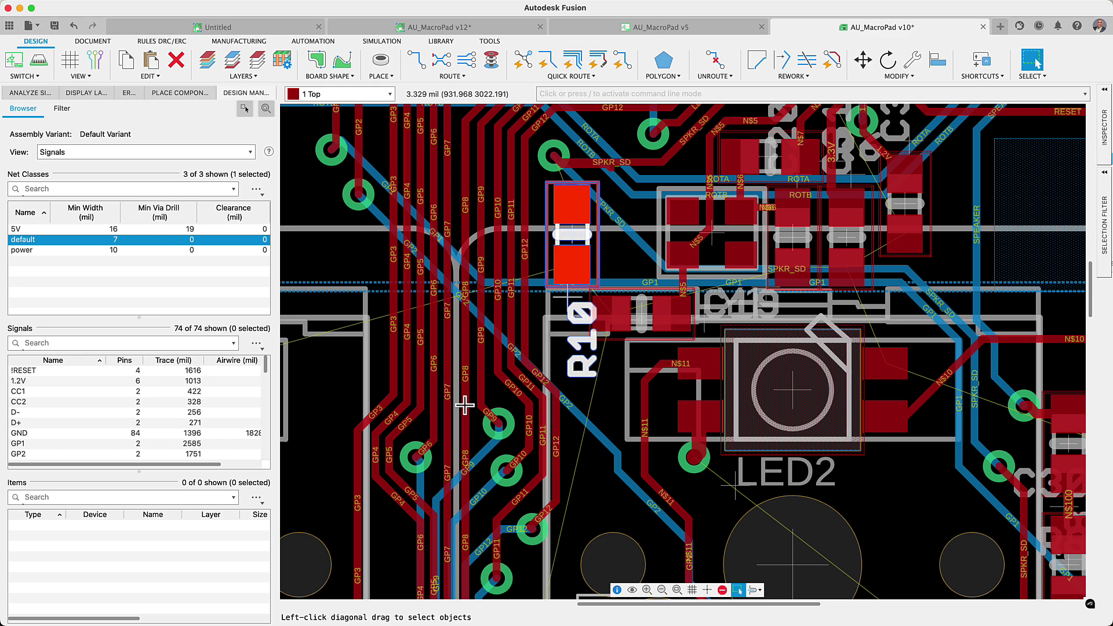
{"action": "left_click", "coordinate": [415, 61]}
{"action": "left_click", "coordinate": [562, 273]}
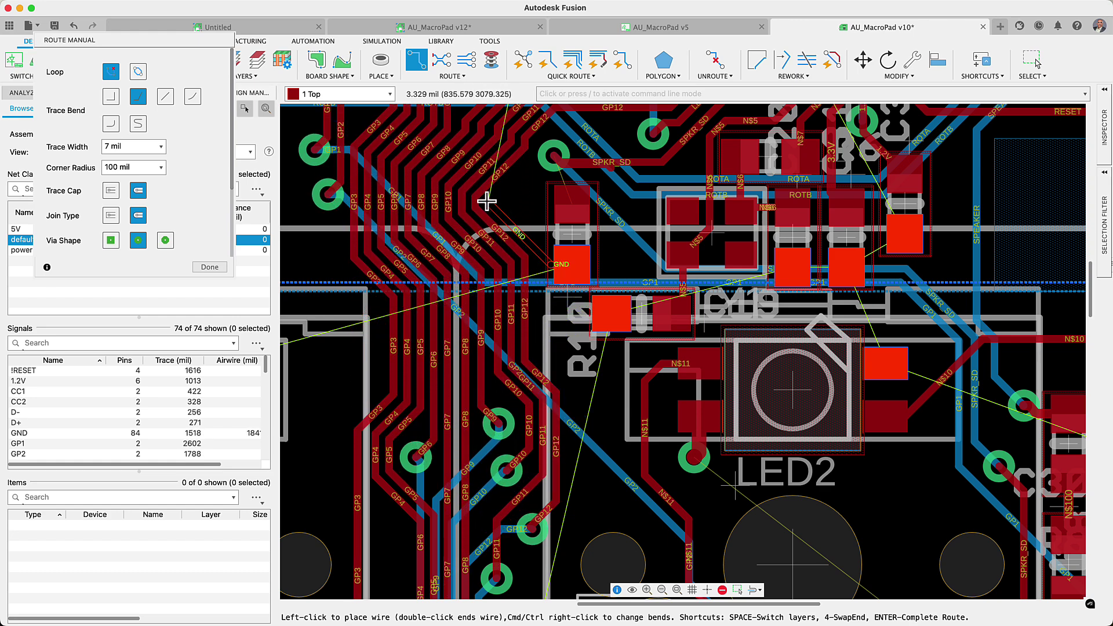
{"action": "key", "text": "Escape"}
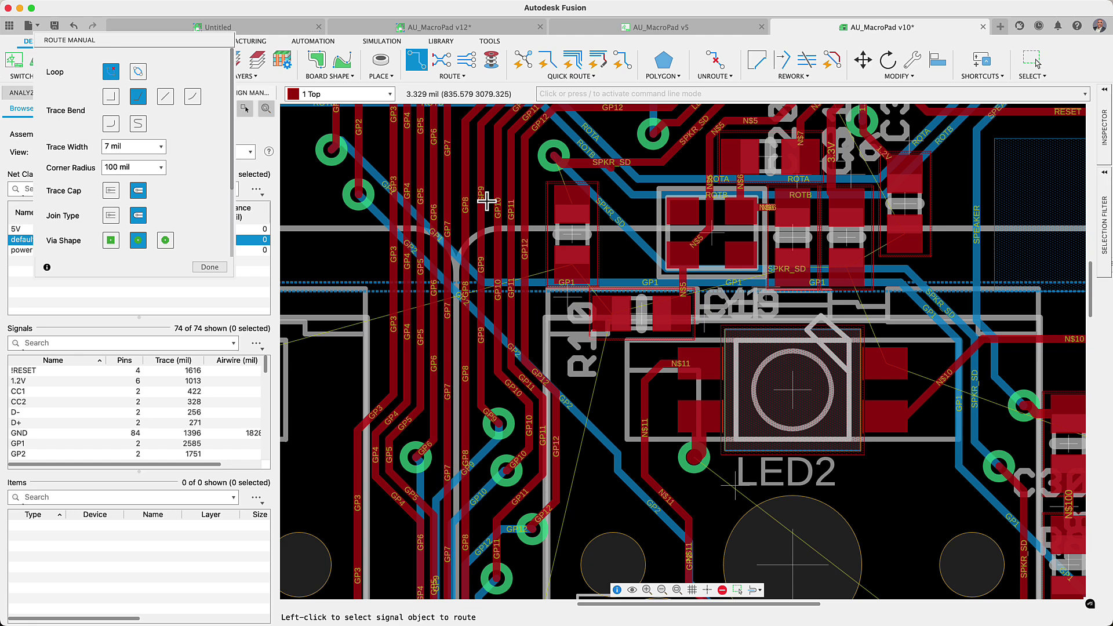
{"action": "key", "text": "Escape"}
{"action": "scroll", "coordinate": [486, 201], "scroll_direction": "down", "scroll_amount": 5}
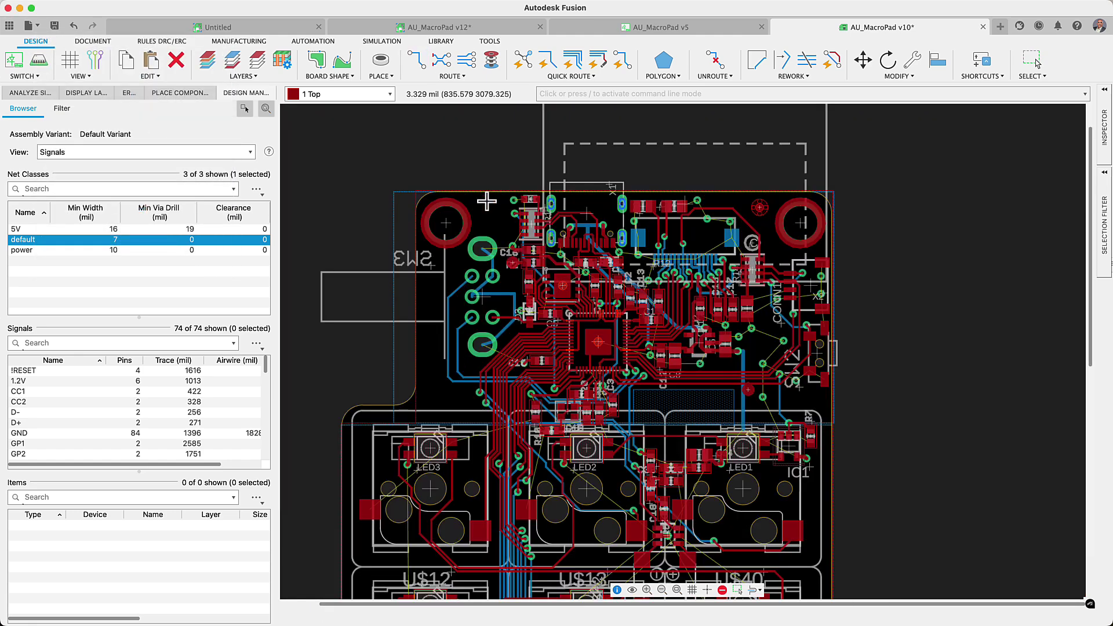
- Start Via Stitching with Type Fill Polygon Shape and signal GND
{"action": "key", "text": "Escape"}
{"action": "left_click", "coordinate": [455, 78]}
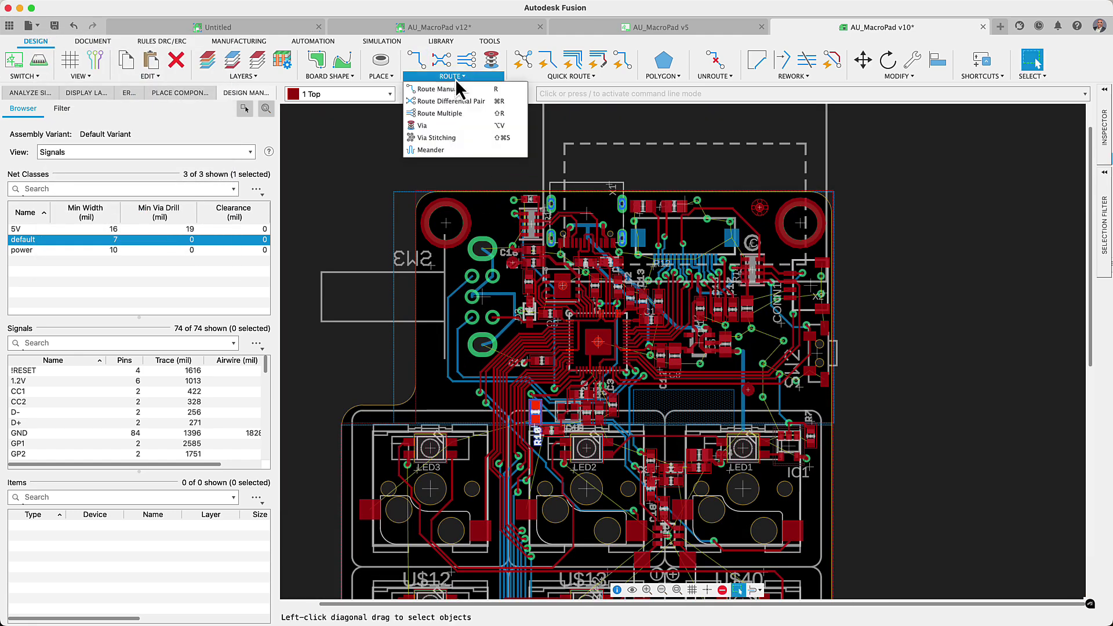
{"action": "left_click", "coordinate": [451, 137]}
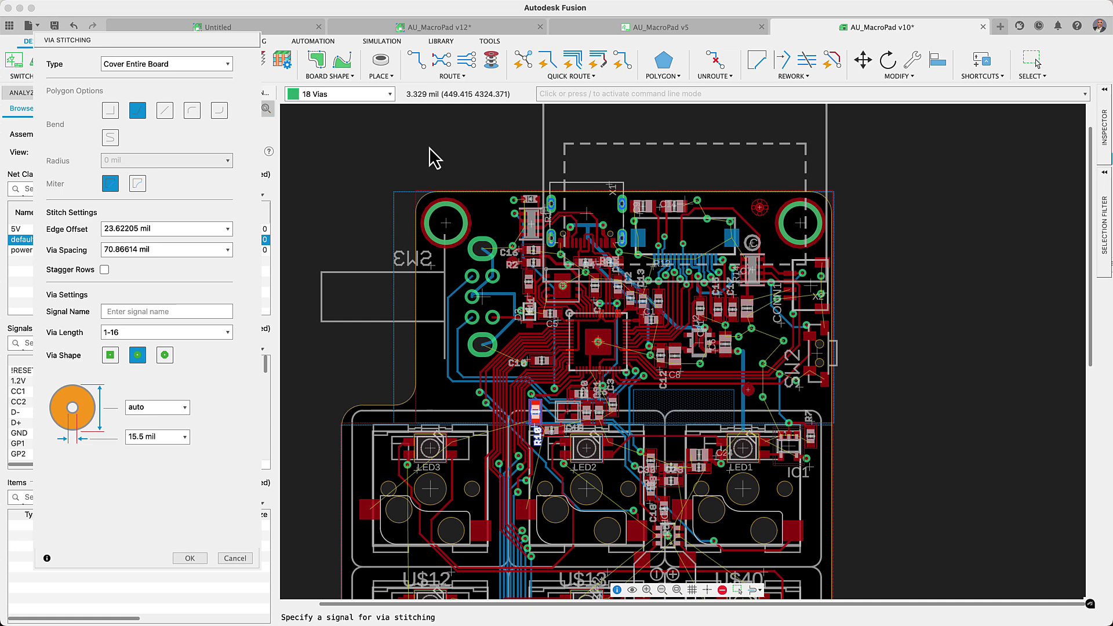
{"action": "left_click", "coordinate": [117, 67]}
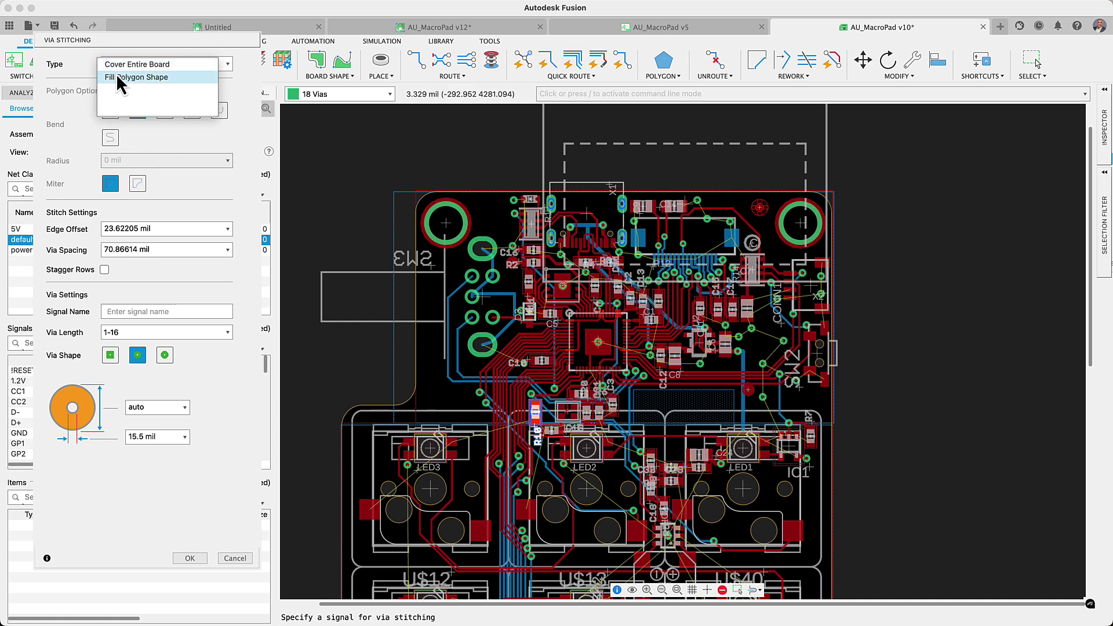
{"action": "left_click", "coordinate": [116, 76]}
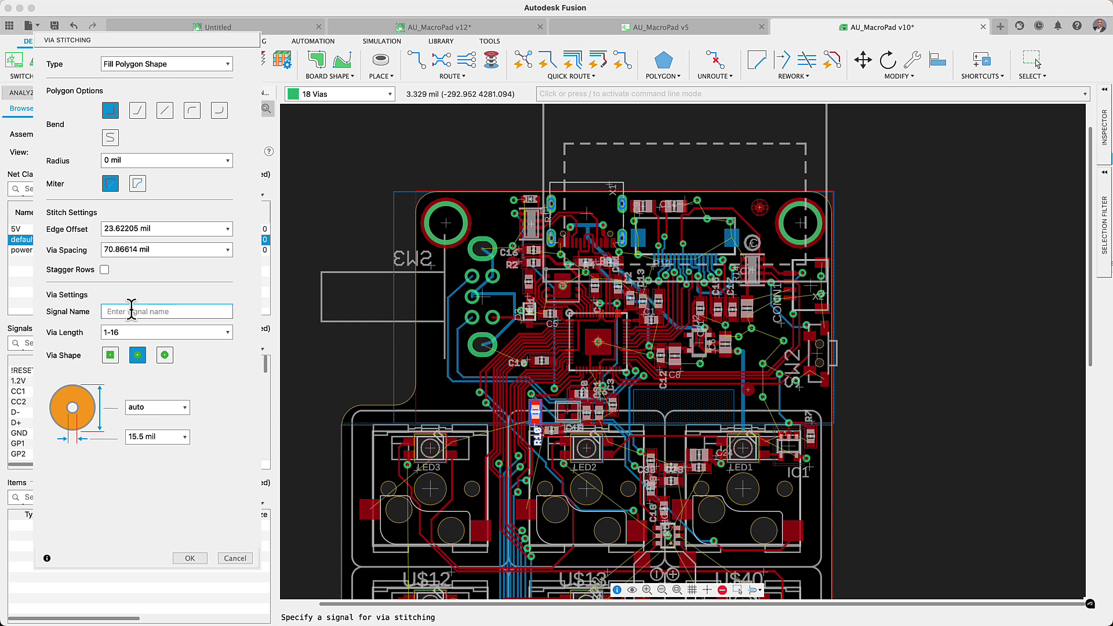
{"action": "left_click", "coordinate": [132, 311]}
{"action": "type", "text": "G"}
{"action": "left_click", "coordinate": [110, 323]}
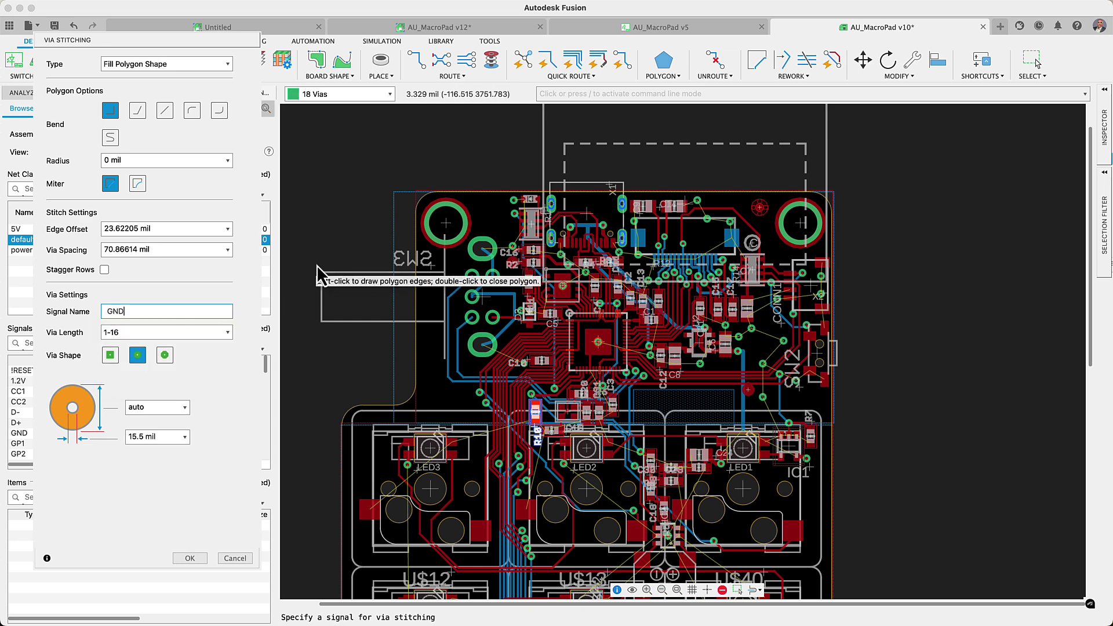
- Draw the stitching rectangle over the upper board section and fill it with GND vias
{"action": "left_click", "coordinate": [381, 175]}
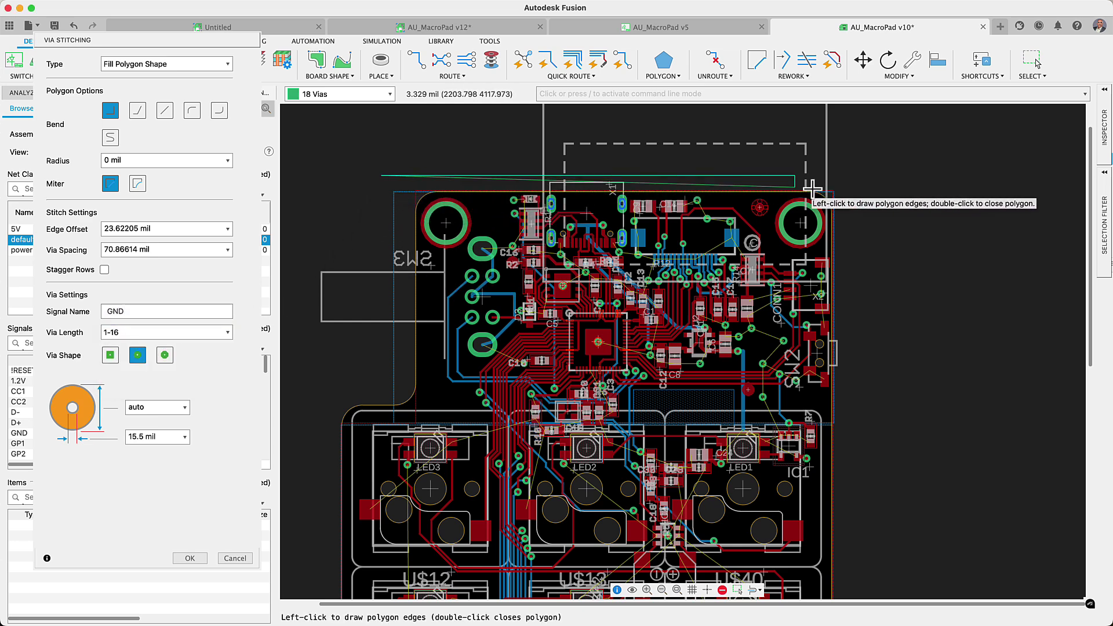
{"action": "left_click", "coordinate": [869, 175]}
{"action": "left_click", "coordinate": [869, 439]}
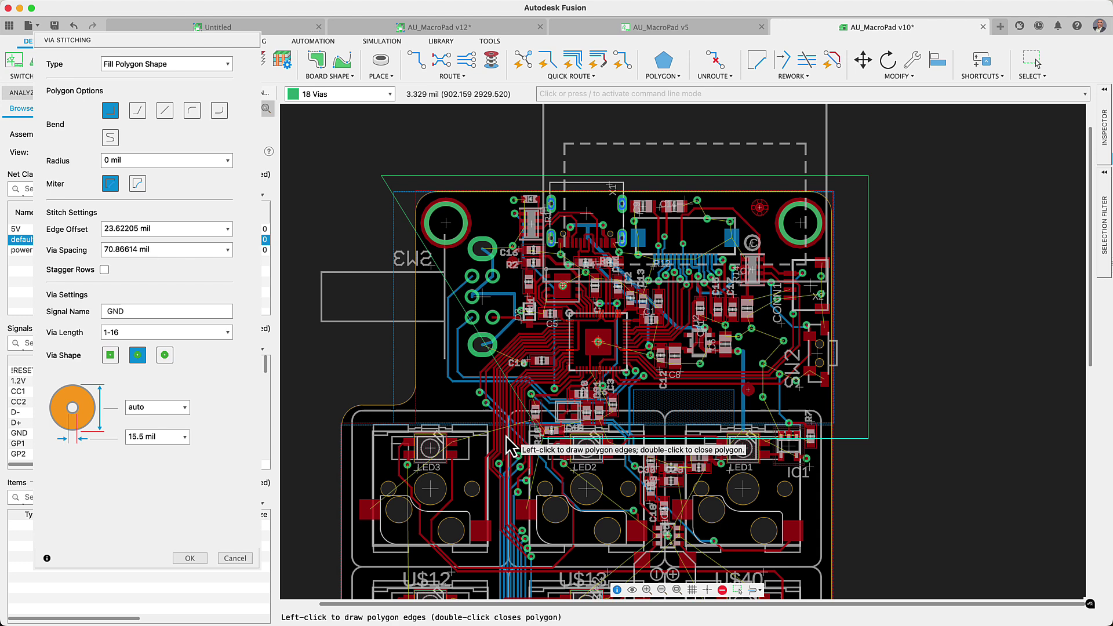
{"action": "double_click", "coordinate": [381, 434]}
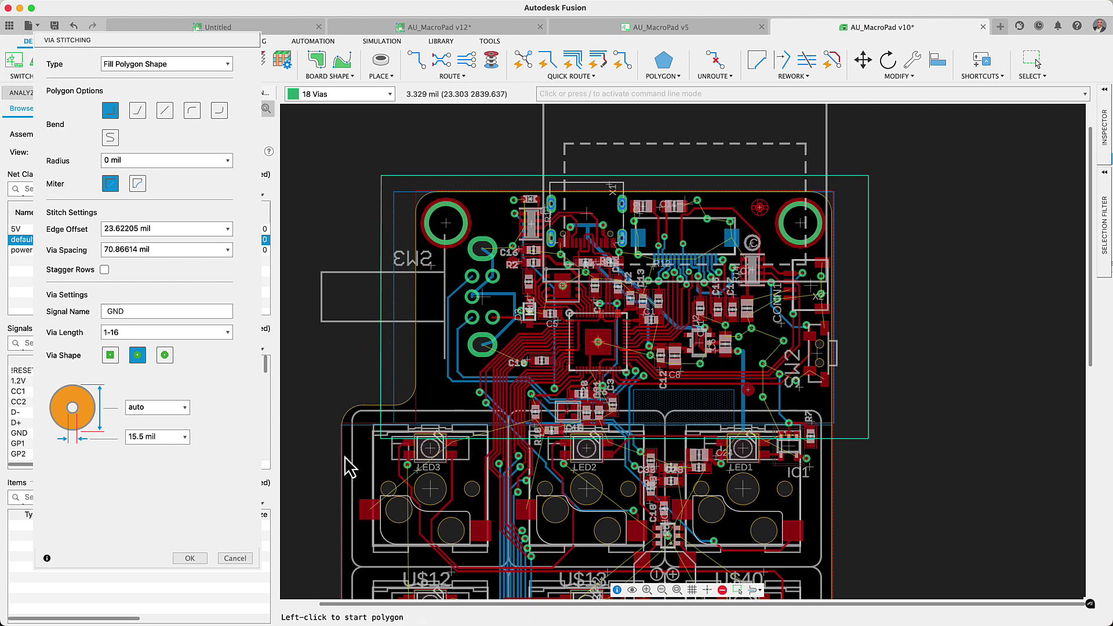
{"action": "left_click", "coordinate": [200, 558]}
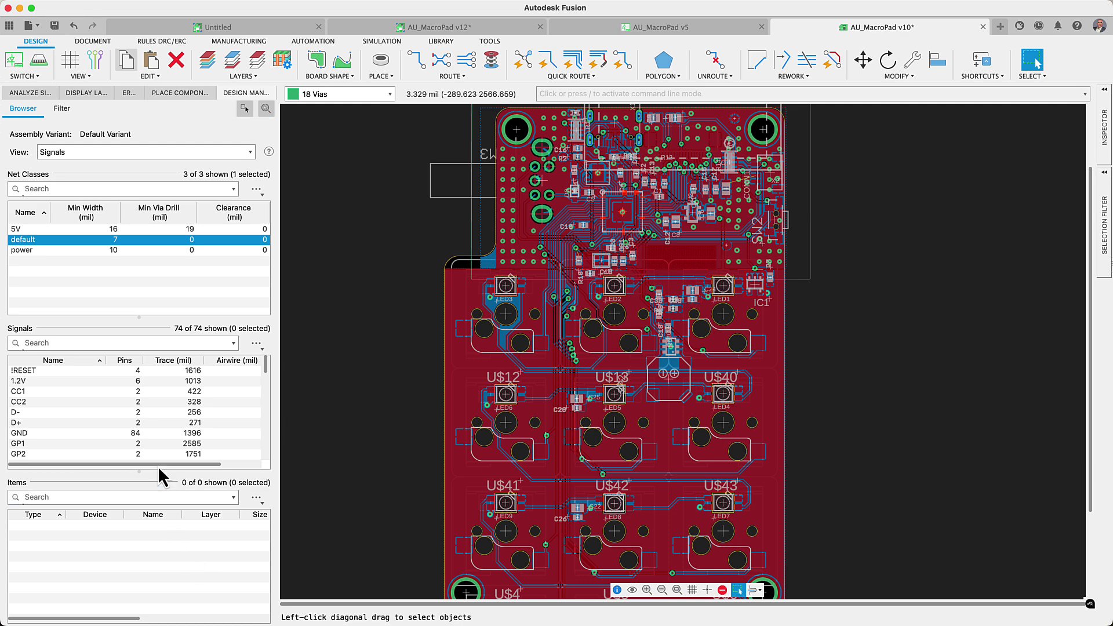
- Box-select the decoupling capacitor row on sheet 1 of the AU_MacroPad v5 schematic
{"action": "left_click_drag", "start_coordinate": [421, 267], "coordinate": [805, 386]}
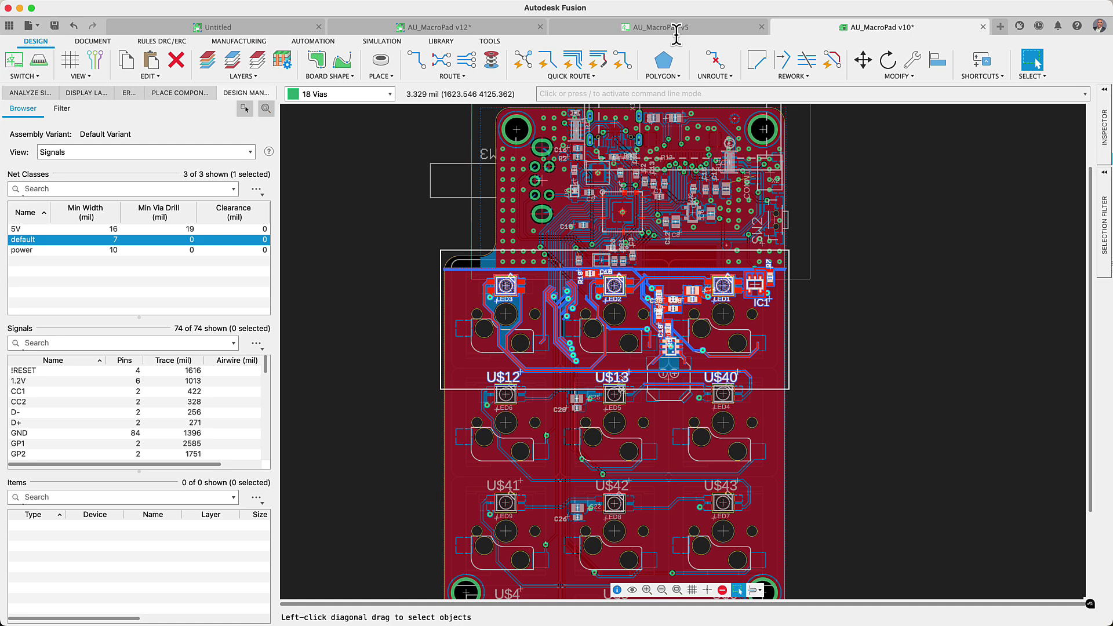
{"action": "left_click", "coordinate": [655, 28]}
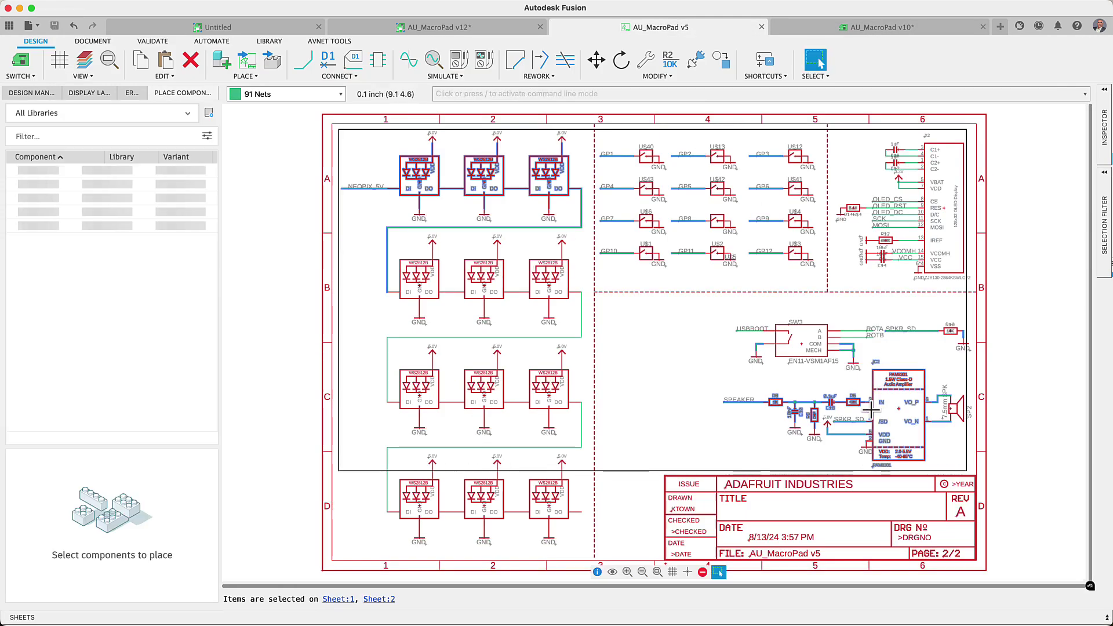
{"action": "left_click", "coordinate": [1105, 617]}
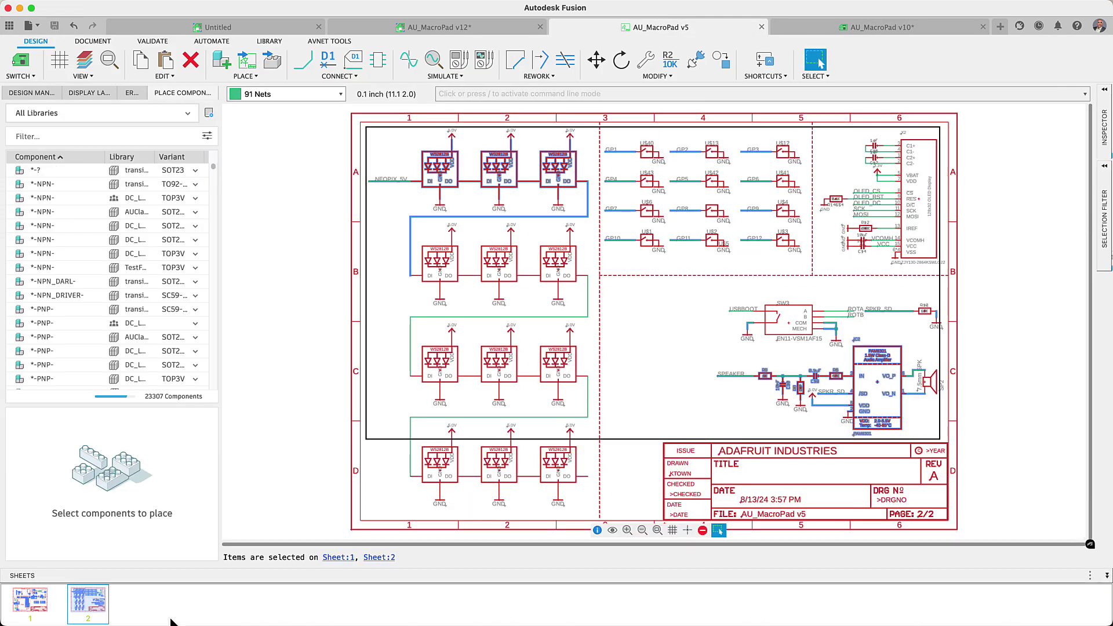
{"action": "left_click", "coordinate": [32, 609]}
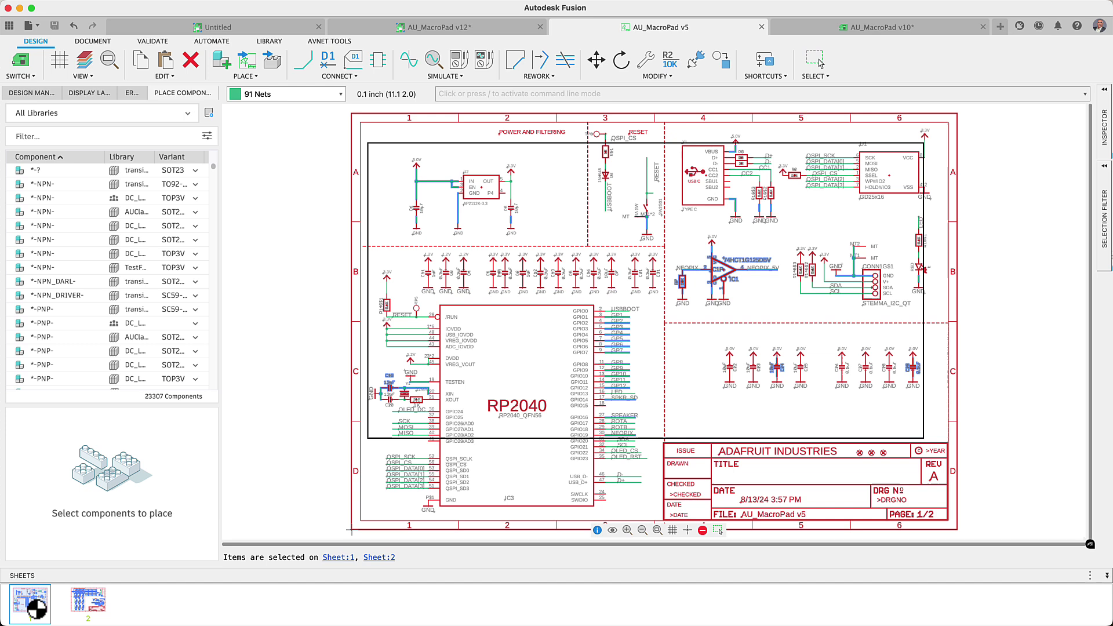
{"action": "key", "text": "Escape"}
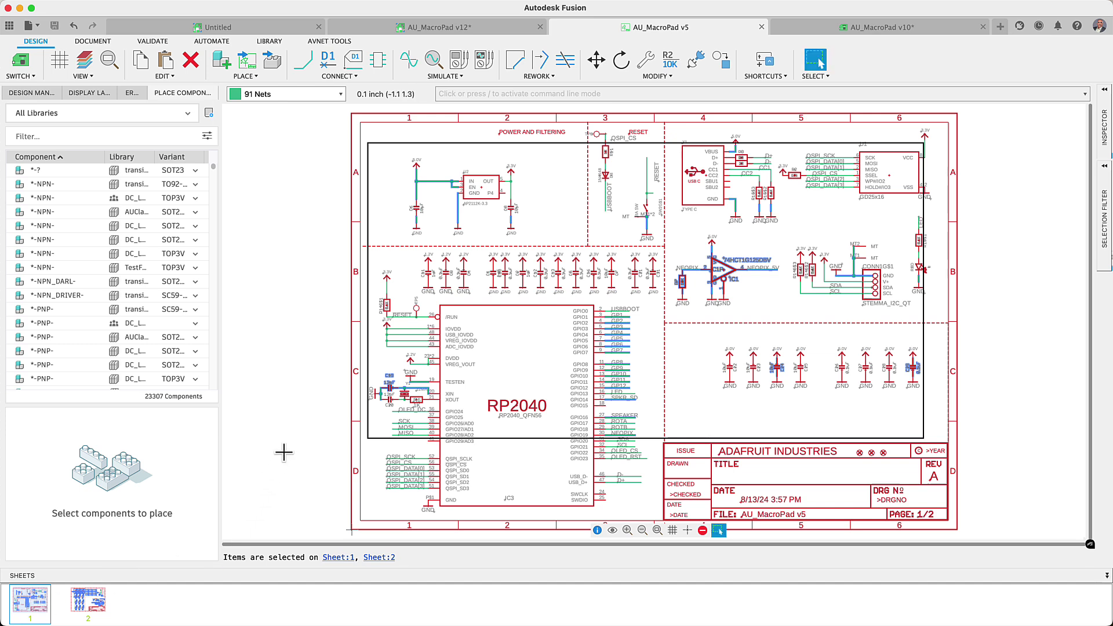
{"action": "left_click_drag", "start_coordinate": [424, 269], "coordinate": [665, 297]}
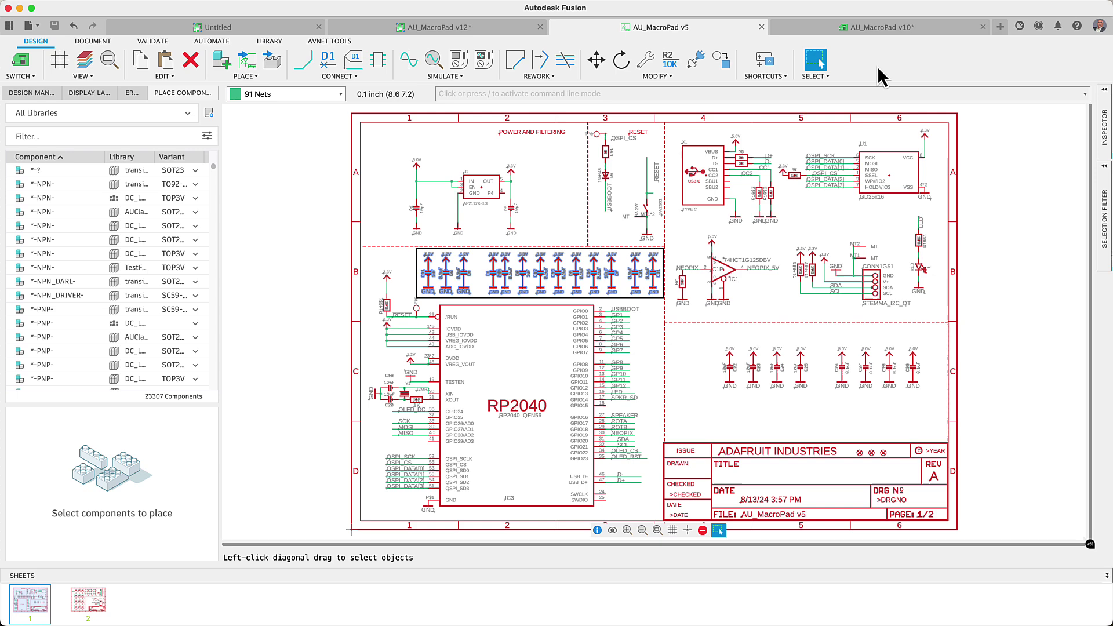
- On the v10 board, colour the MOSI signal yellow
{"action": "left_click", "coordinate": [881, 24]}
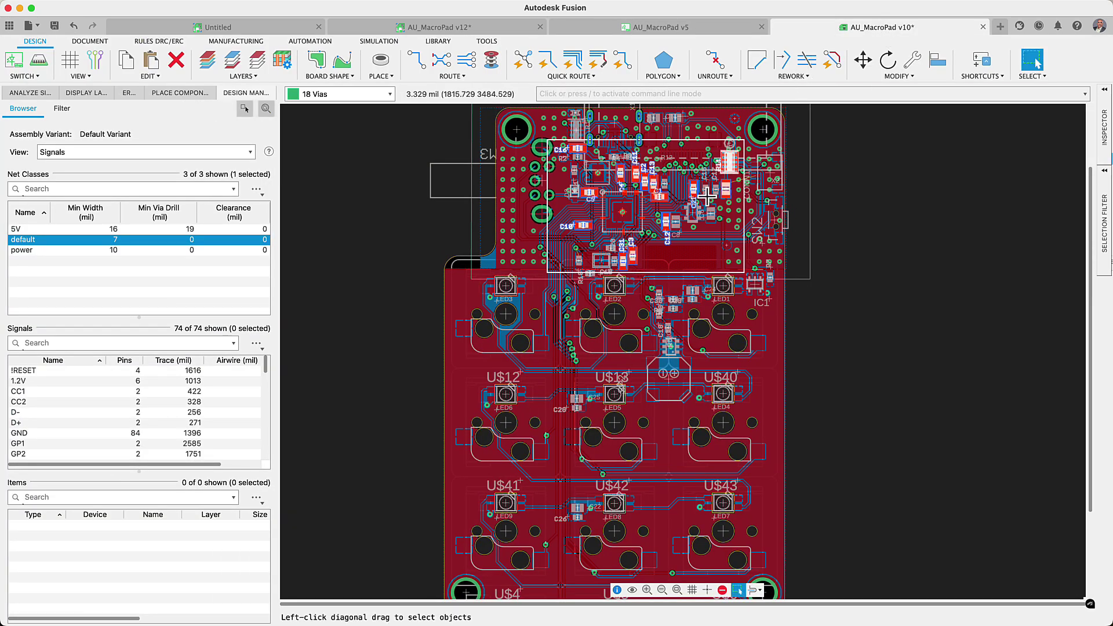
{"action": "scroll", "coordinate": [706, 197], "scroll_direction": "up", "scroll_amount": 3}
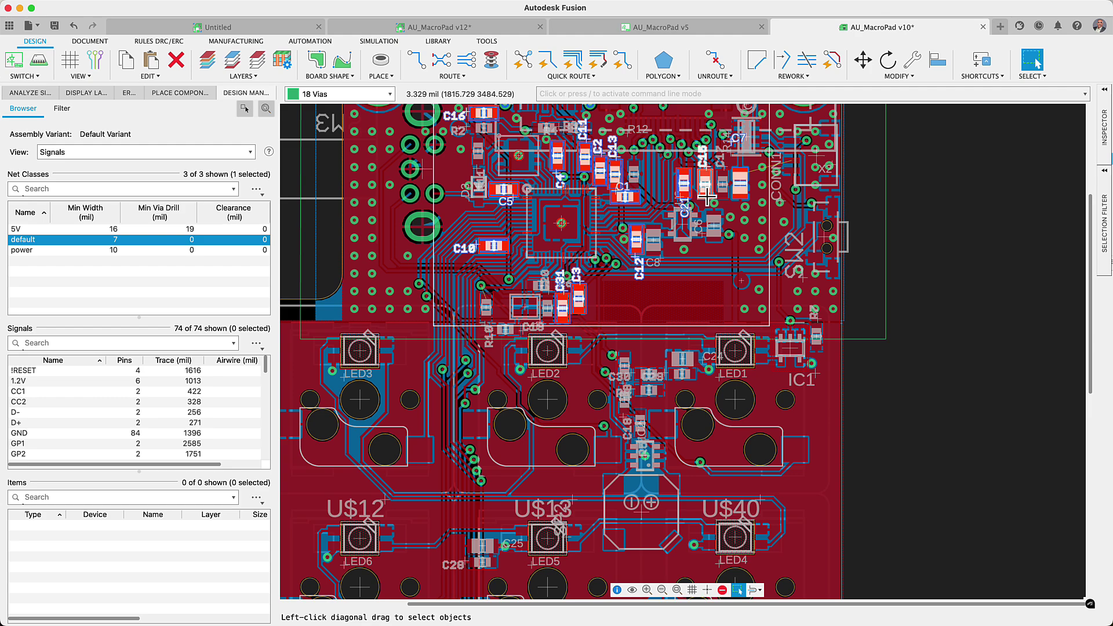
{"action": "scroll", "coordinate": [706, 197], "scroll_direction": "up", "scroll_amount": 3}
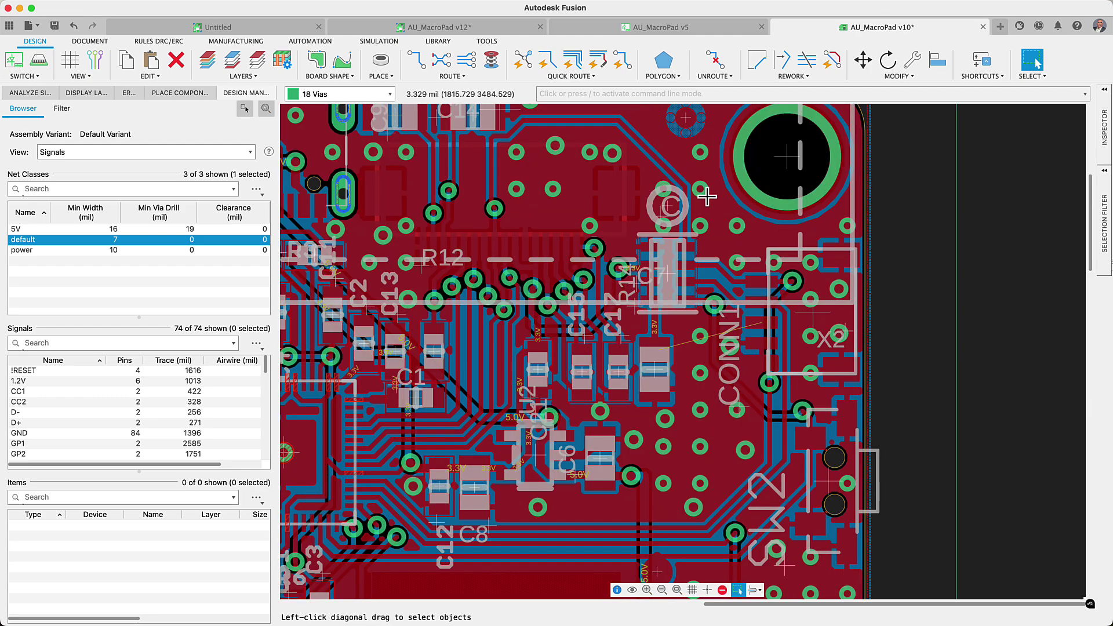
{"action": "scroll", "coordinate": [445, 413], "scroll_direction": "up", "scroll_amount": 2}
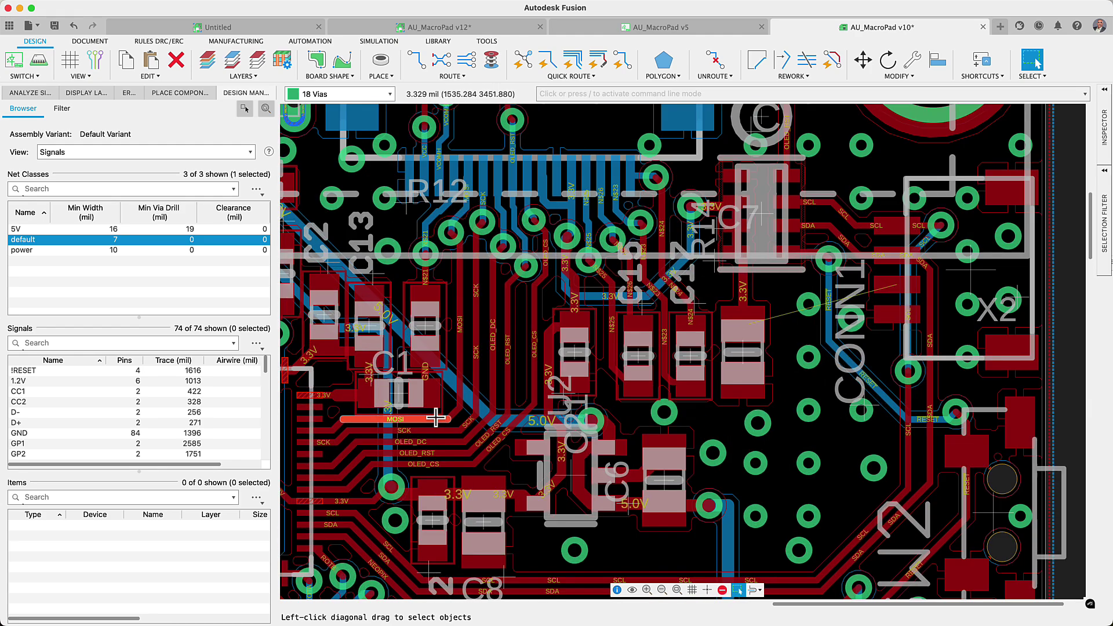
{"action": "right_click", "coordinate": [436, 417]}
{"action": "left_click", "coordinate": [464, 407]}
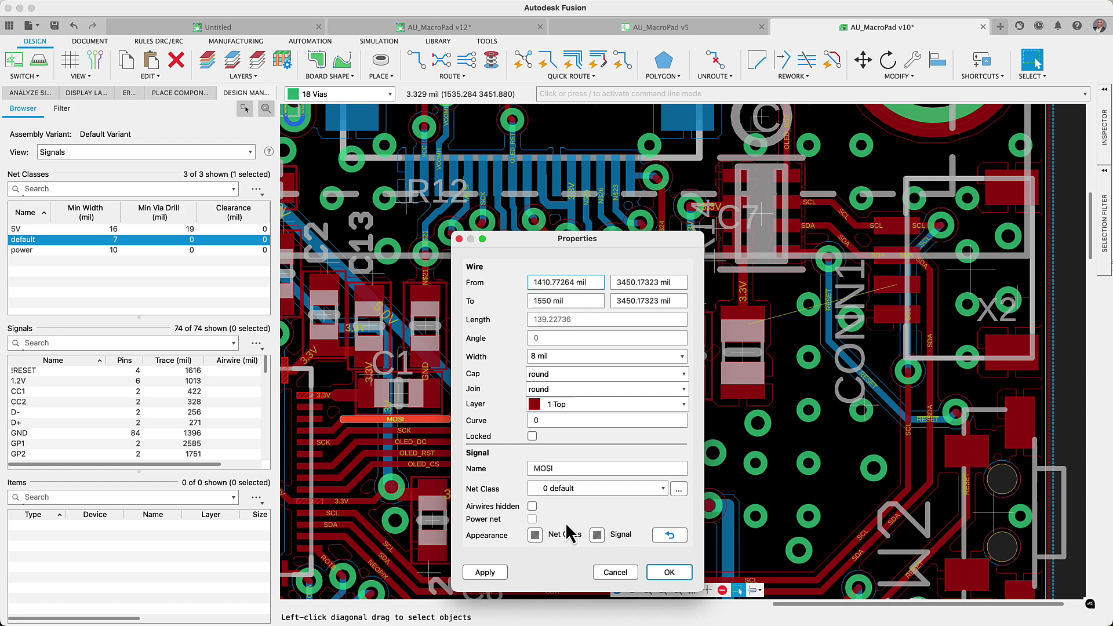
{"action": "left_click", "coordinate": [596, 534]}
{"action": "left_click", "coordinate": [374, 312]}
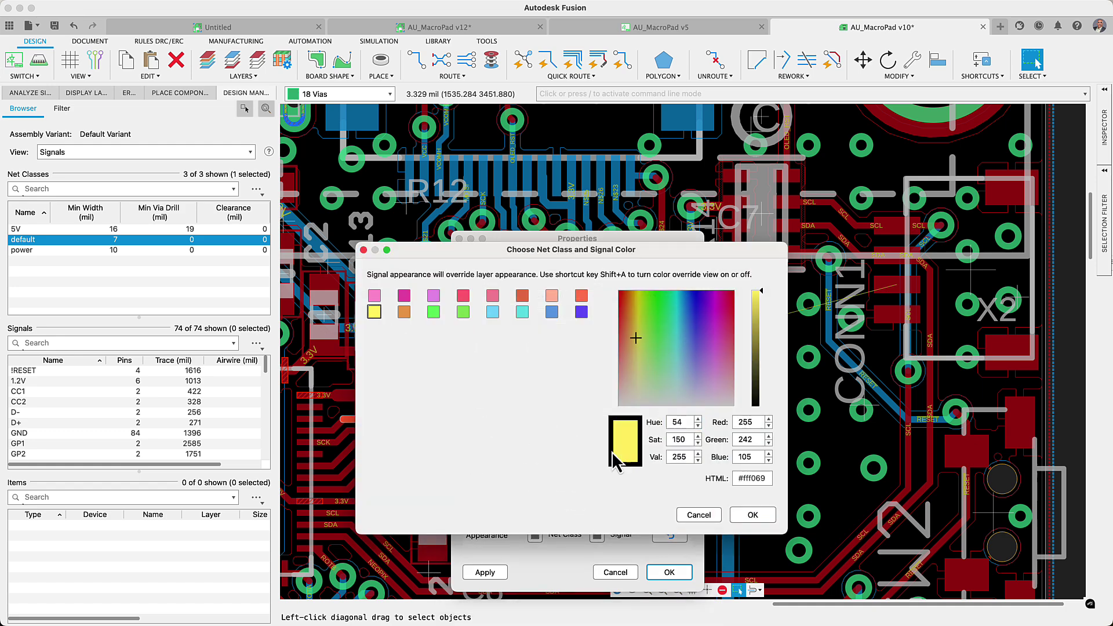
{"action": "left_click", "coordinate": [749, 516]}
{"action": "left_click", "coordinate": [689, 571]}
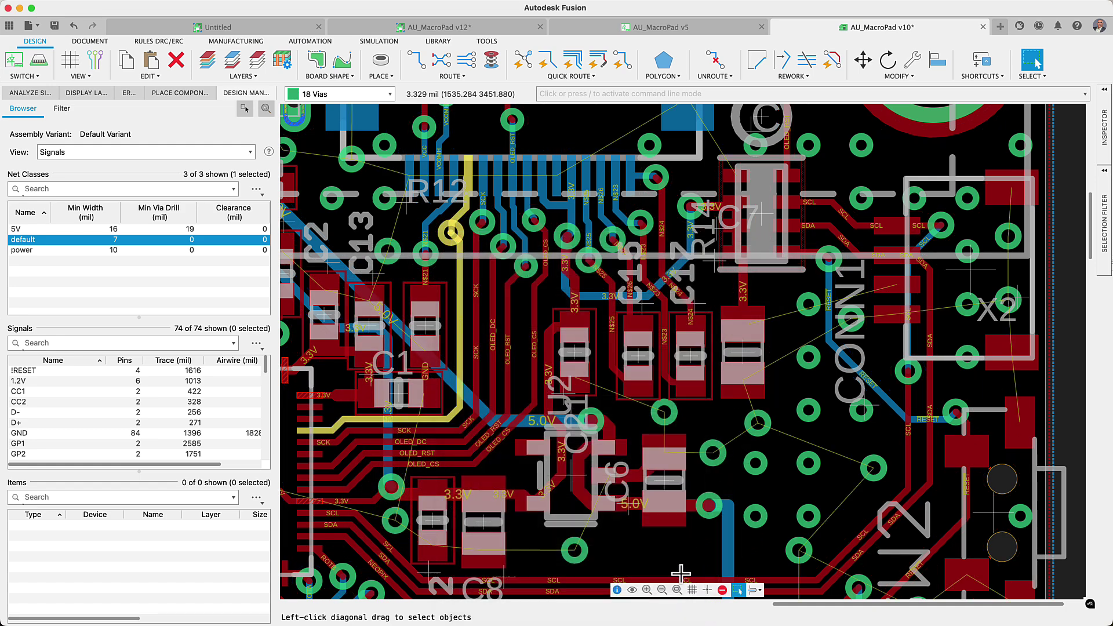
- Colour the SCK signal orange via the Inspector
{"action": "left_click", "coordinate": [468, 423]}
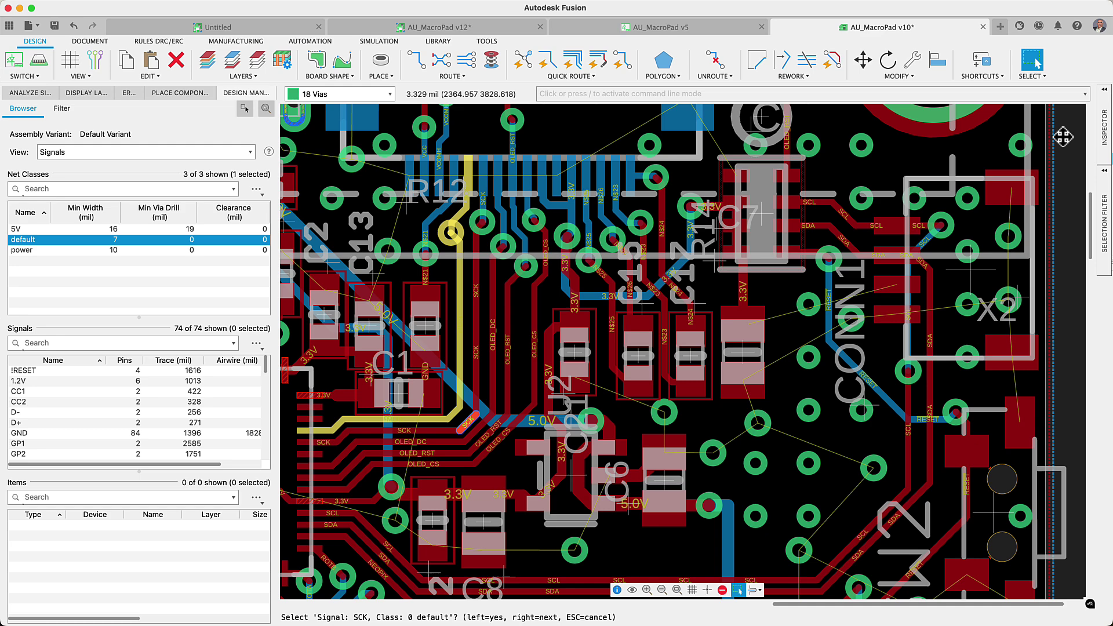
{"action": "left_click", "coordinate": [1105, 128]}
{"action": "left_click", "coordinate": [998, 385]}
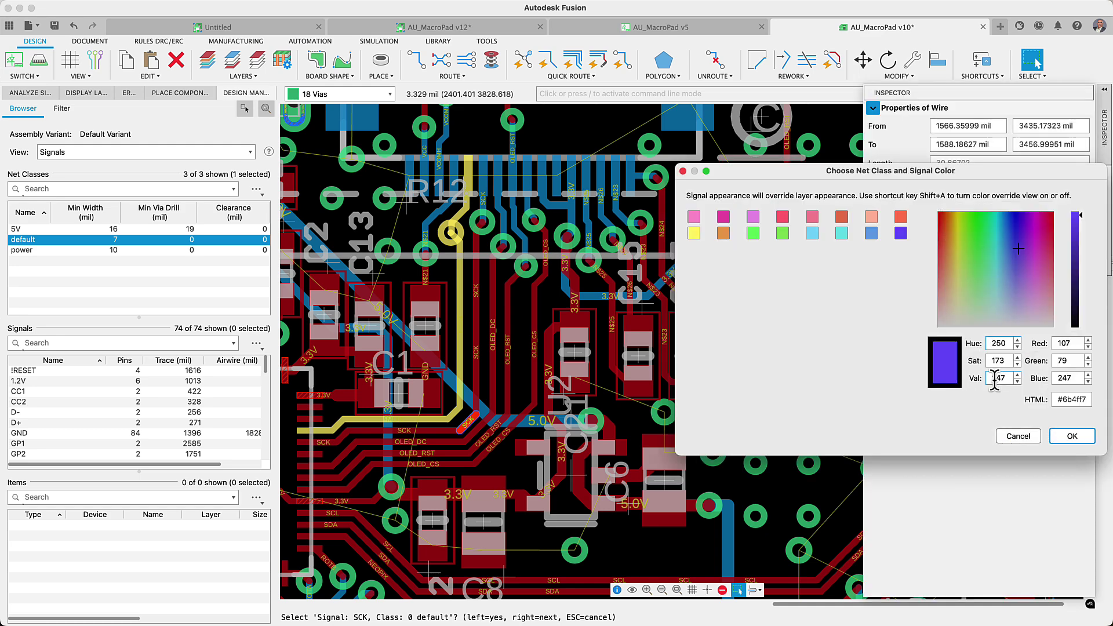
{"action": "left_click", "coordinate": [724, 233]}
{"action": "left_click", "coordinate": [1072, 440]}
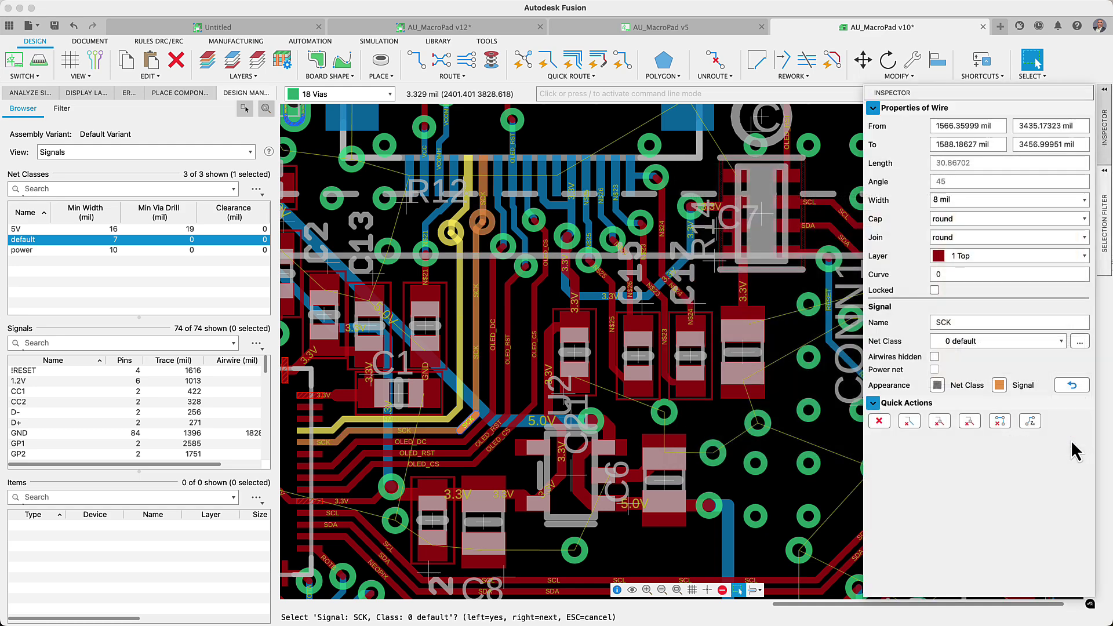
- Colour the 3.3V power net class purple using the airwire near CONN1
{"action": "middle_click_drag", "start_coordinate": [811, 429], "coordinate": [628, 440]}
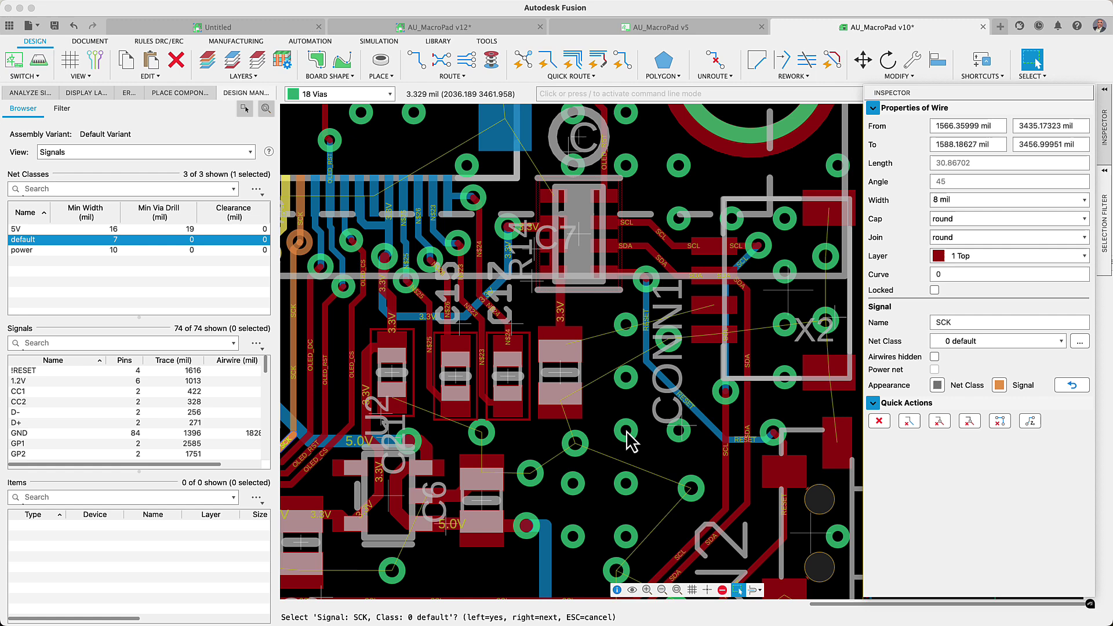
{"action": "left_click", "coordinate": [593, 343]}
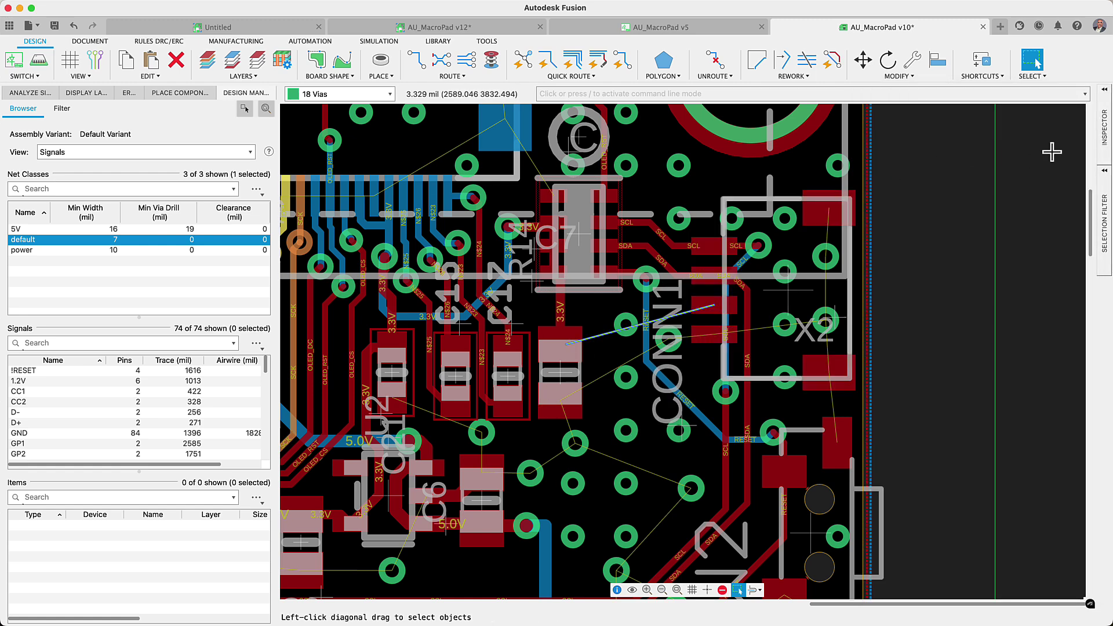
{"action": "left_click", "coordinate": [1103, 151]}
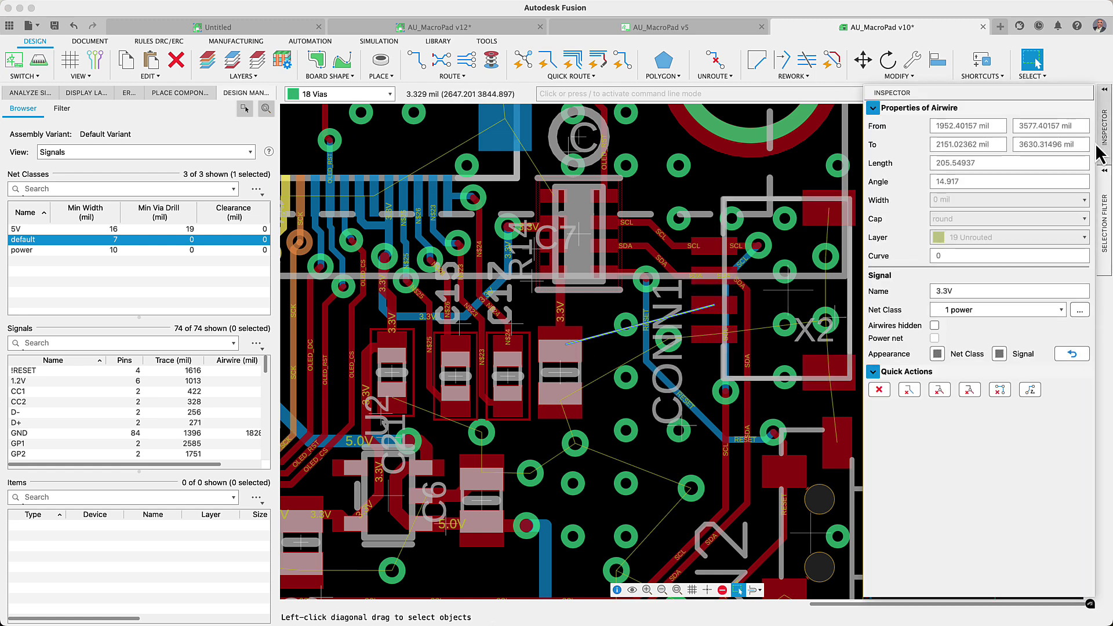
{"action": "left_click", "coordinate": [937, 354]}
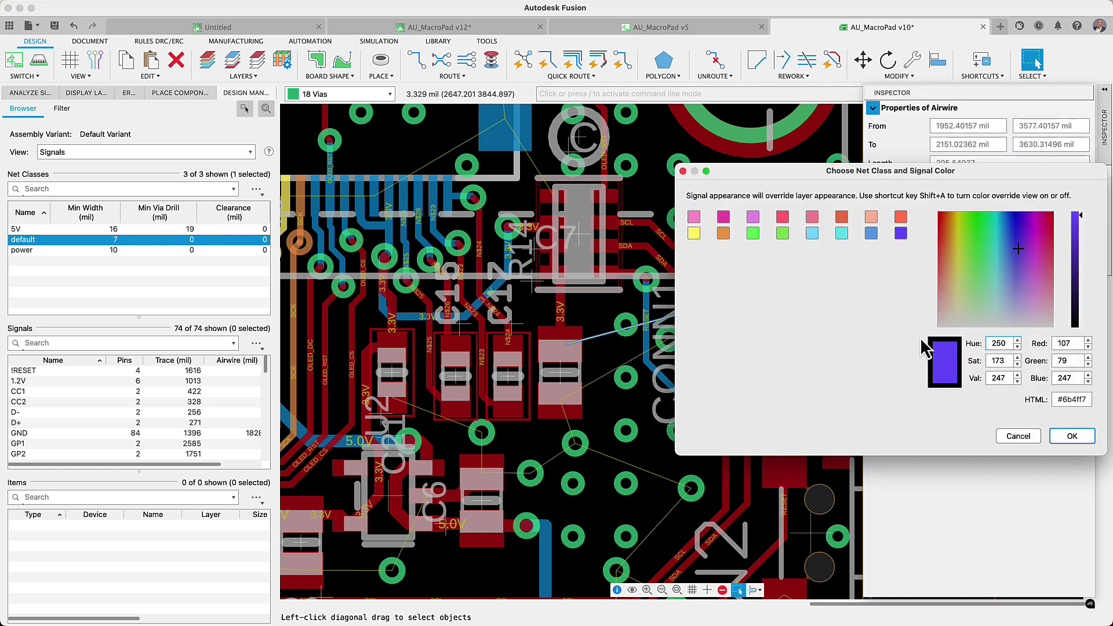
{"action": "left_click", "coordinate": [1072, 436]}
- Route the 3.3V airwire near CONN1 as a 10 mil trace, then fit the board in view
{"action": "left_click", "coordinate": [418, 67]}
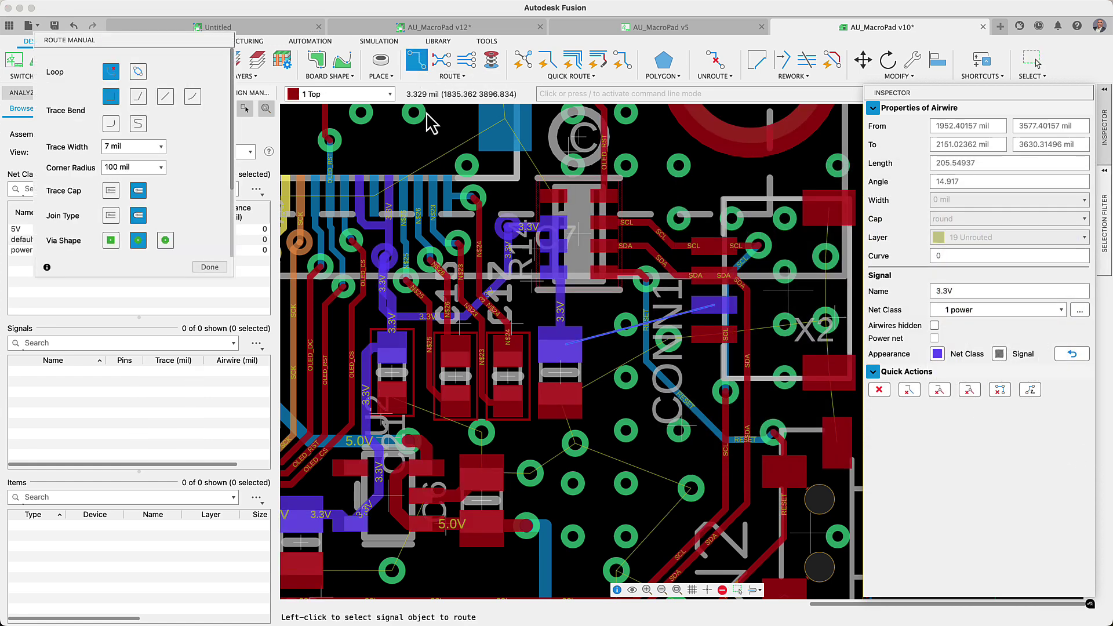
{"action": "left_click", "coordinate": [577, 348]}
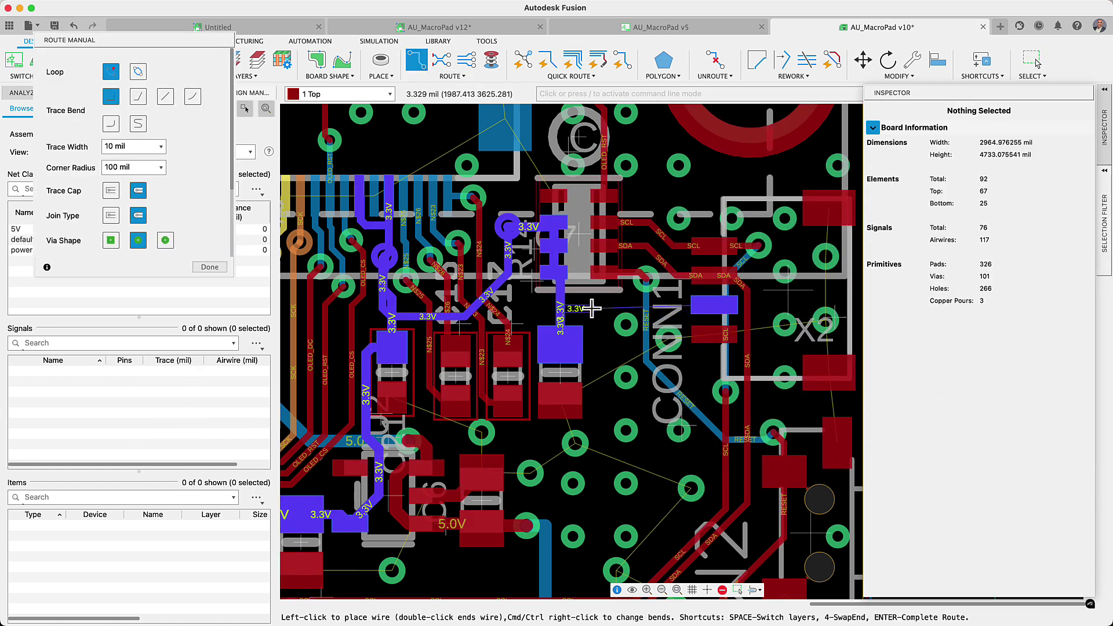
{"action": "left_click", "coordinate": [706, 306]}
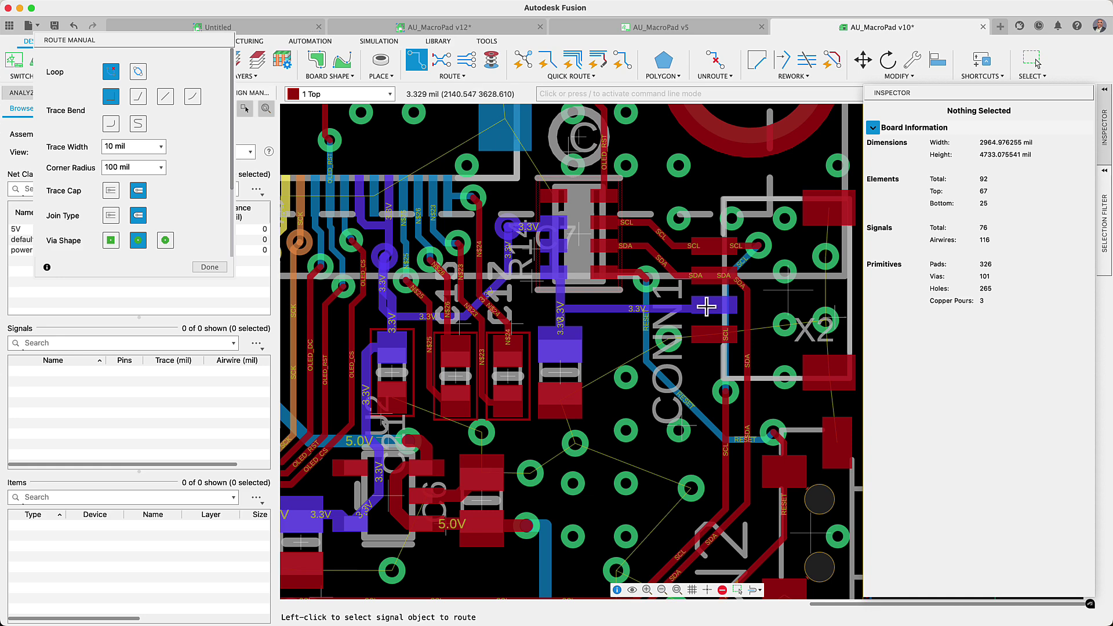
{"action": "left_click", "coordinate": [677, 590]}
{"action": "key", "text": "Escape"}
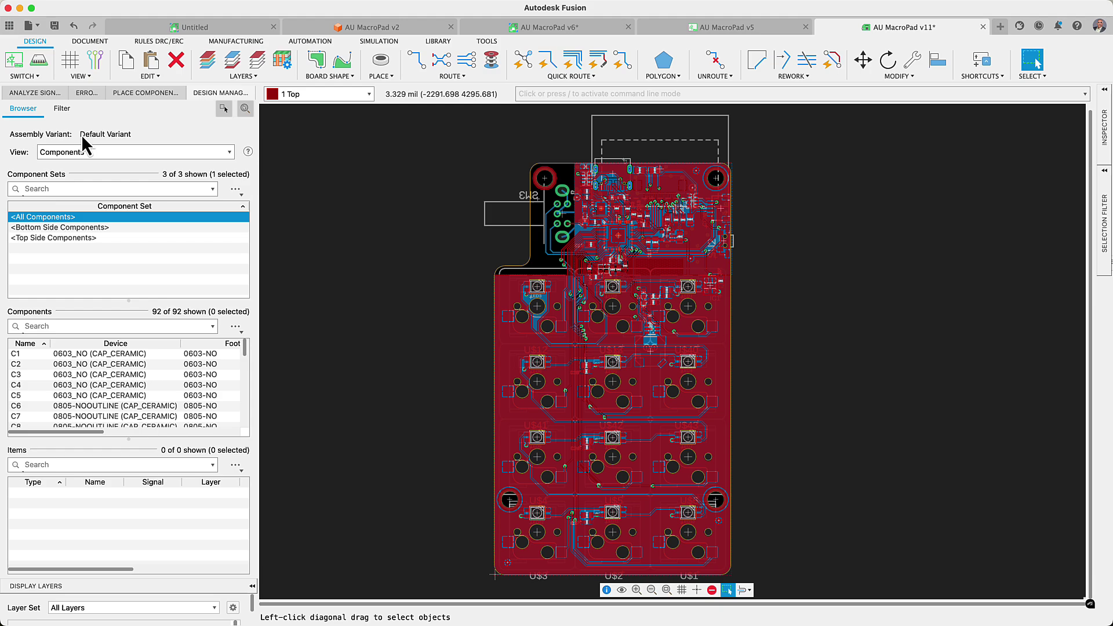
- Push the board to a 3D PCB with the Recommended preset and tilt the 3D view
{"action": "left_click", "coordinate": [36, 75]}
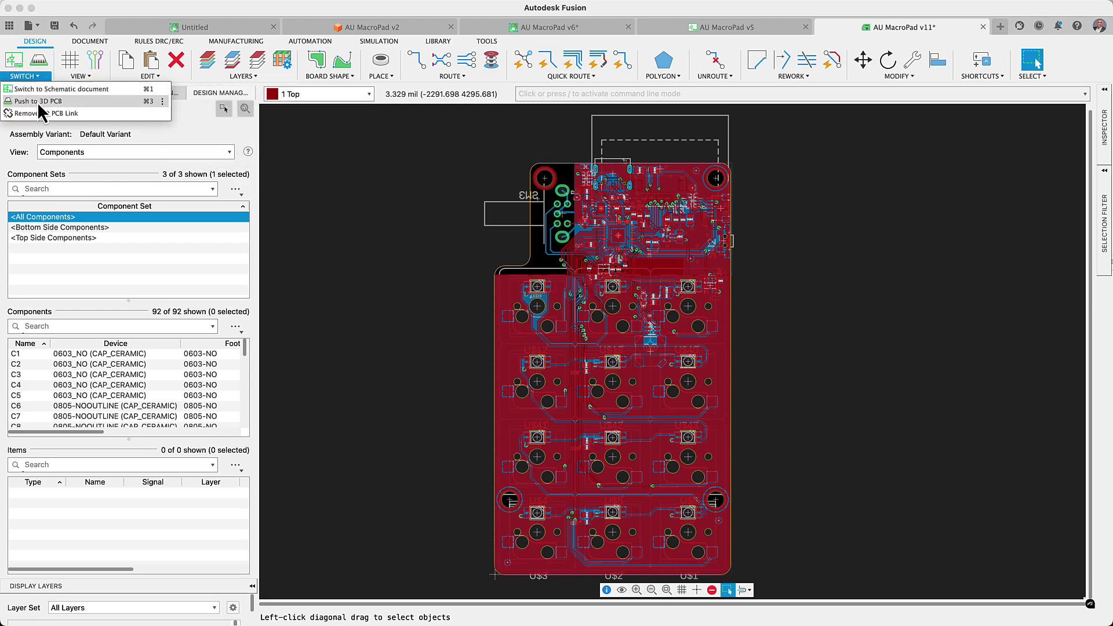
{"action": "left_click", "coordinate": [39, 101]}
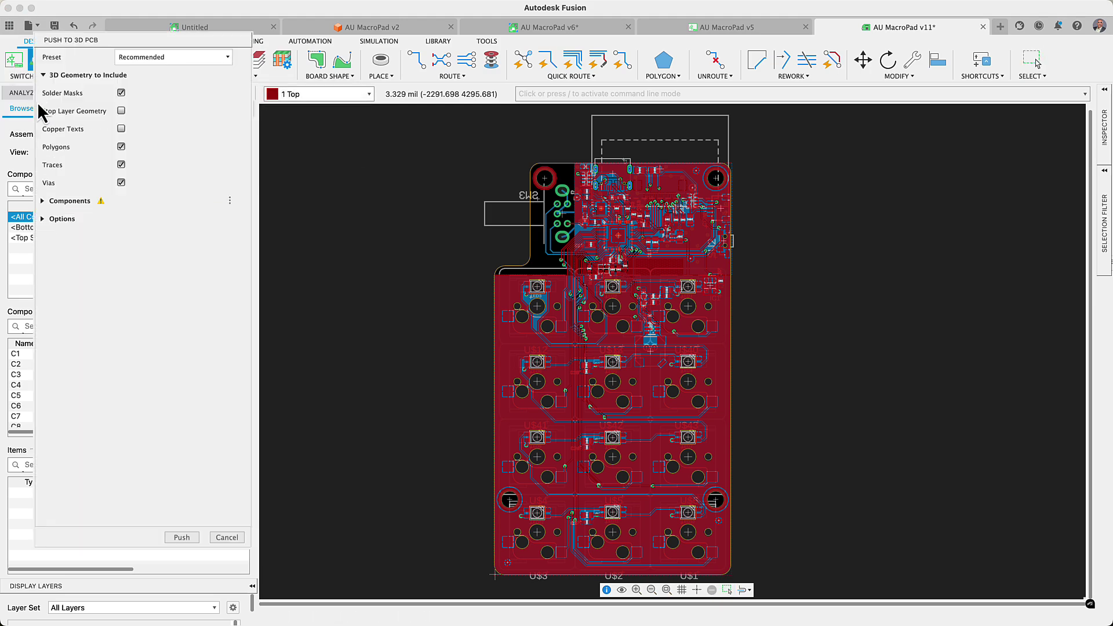
{"action": "left_click", "coordinate": [182, 537]}
{"action": "mouse_move", "coordinate": [745, 355]}
{"action": "middle_mouse_down", "text": "shift"}
{"action": "mouse_move", "coordinate": [710, 256]}
{"action": "mouse_move", "coordinate": [745, 336]}
{"action": "middle_mouse_up", "text": "shift"}
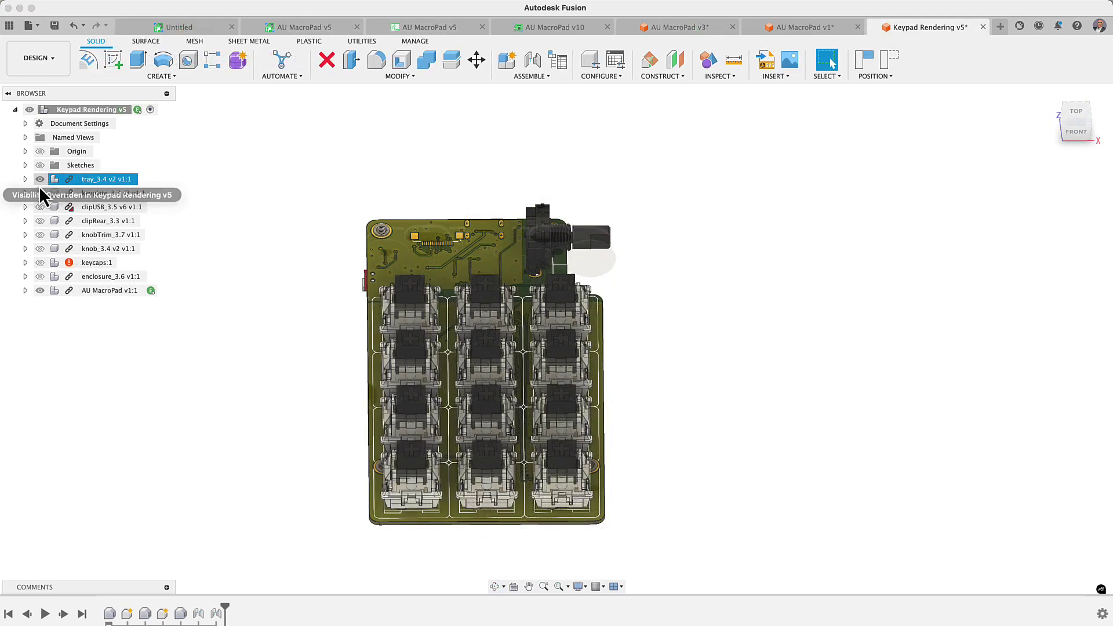
- Make the keyplate, clipUSB, clipRear, knobTrim, knob, keycaps and enclosure components visible
{"action": "left_click", "coordinate": [39, 192]}
{"action": "left_click", "coordinate": [39, 207]}
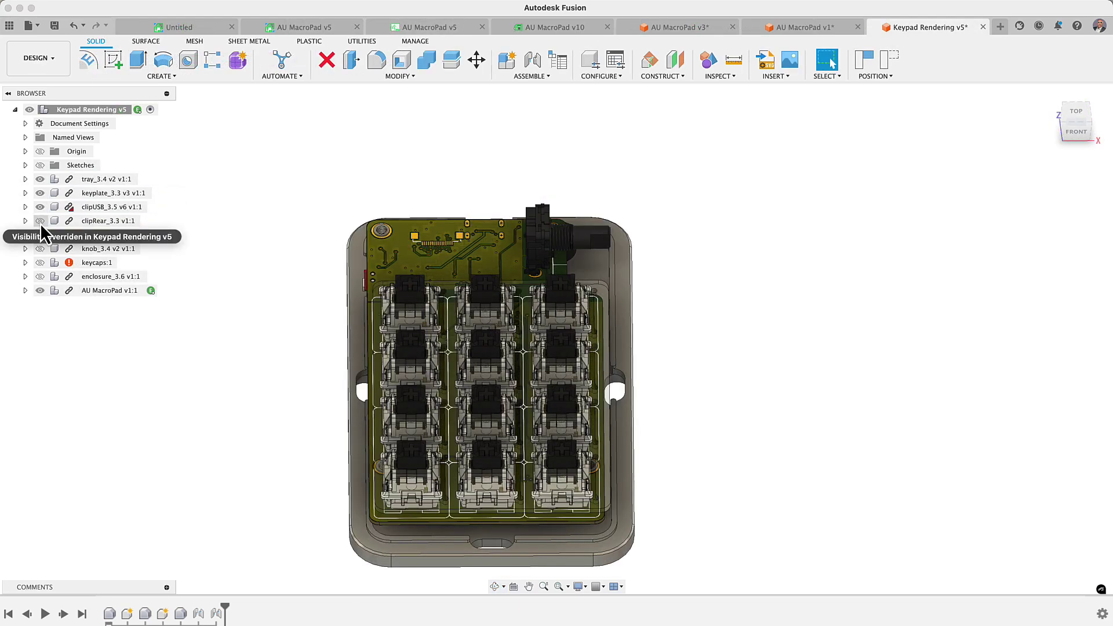
{"action": "left_click", "coordinate": [40, 221]}
{"action": "left_click", "coordinate": [40, 234]}
{"action": "left_click", "coordinate": [40, 249]}
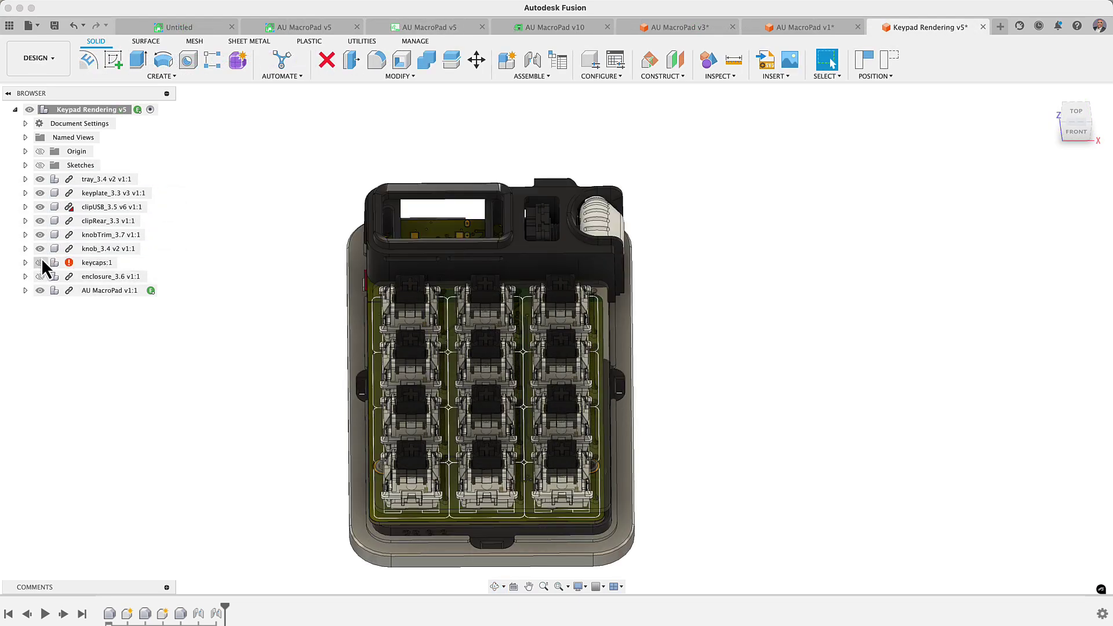
{"action": "left_click", "coordinate": [40, 263]}
{"action": "left_click", "coordinate": [40, 276]}
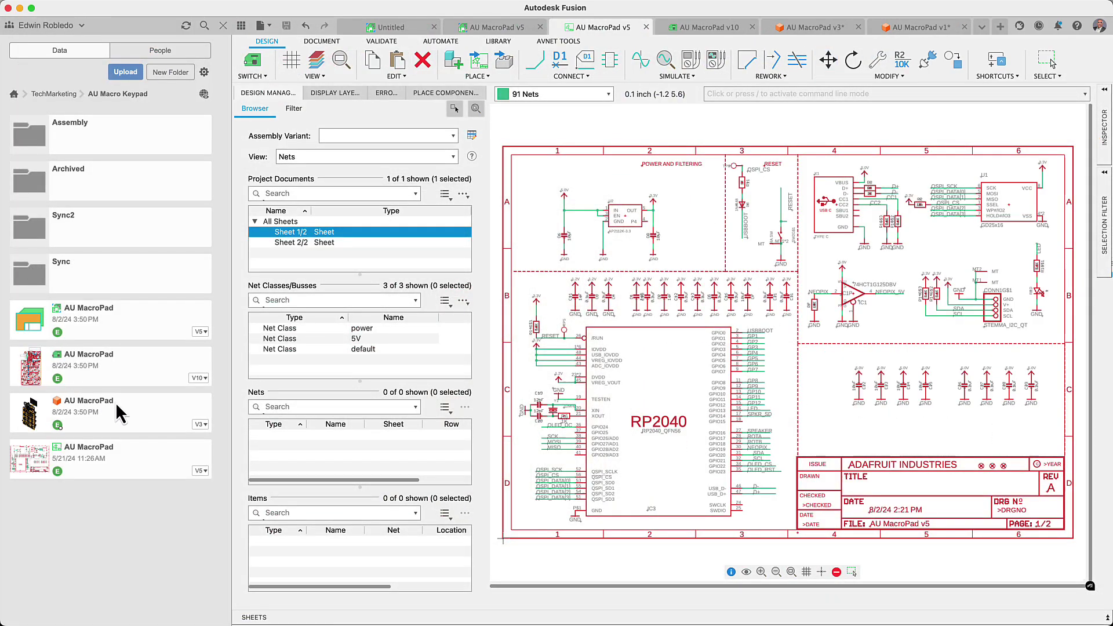
- Review the AU MacroPad v10 version history in the Data panel, then view the People list
{"action": "left_click", "coordinate": [206, 384]}
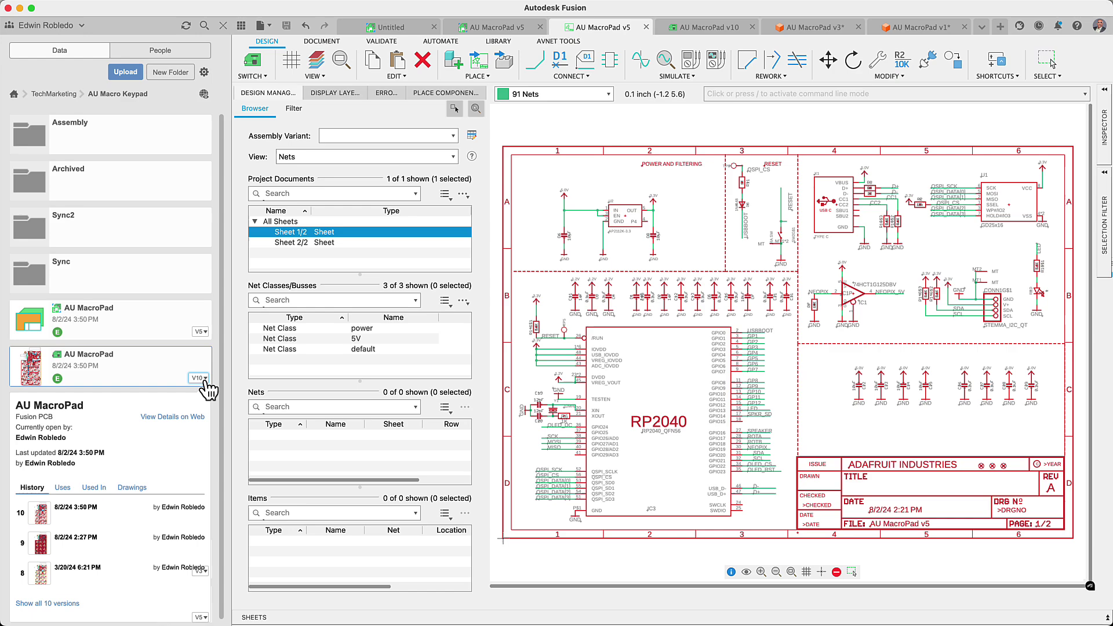
{"action": "left_click", "coordinate": [206, 387]}
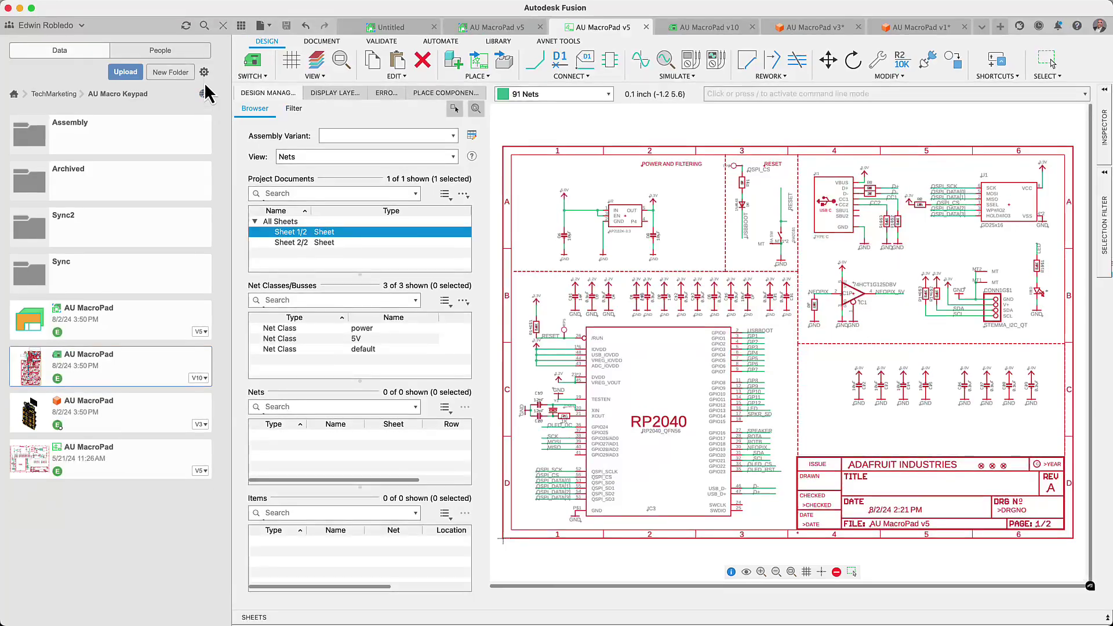
{"action": "left_click", "coordinate": [204, 57]}
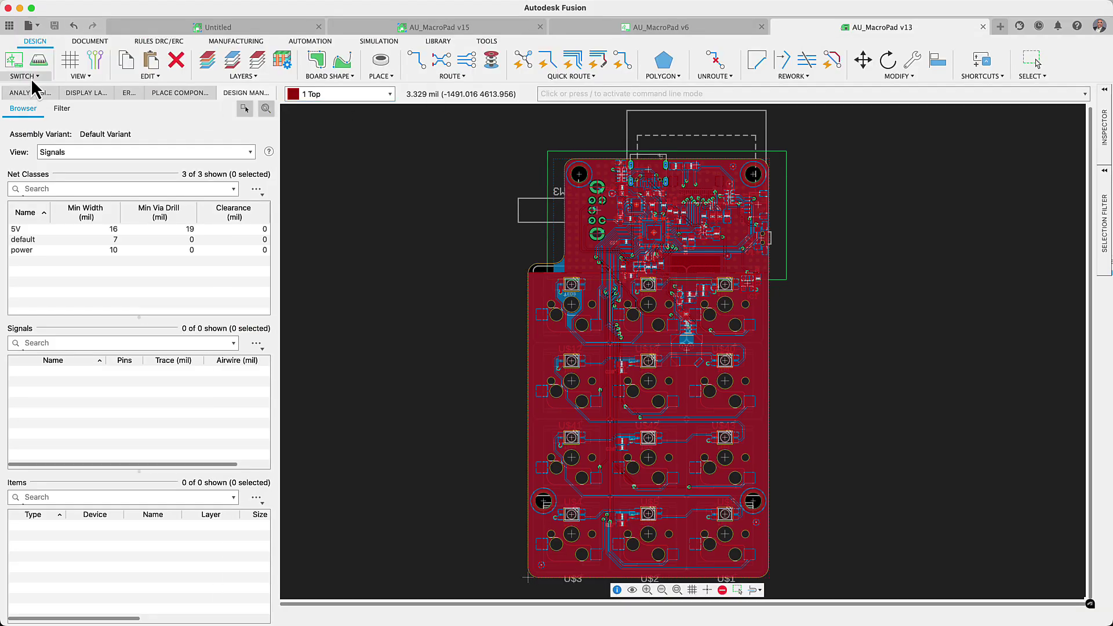
- Push the AU_MacroPad v13 board to a new 3D PCB model and orbit it edge-on
{"action": "left_click", "coordinate": [34, 81]}
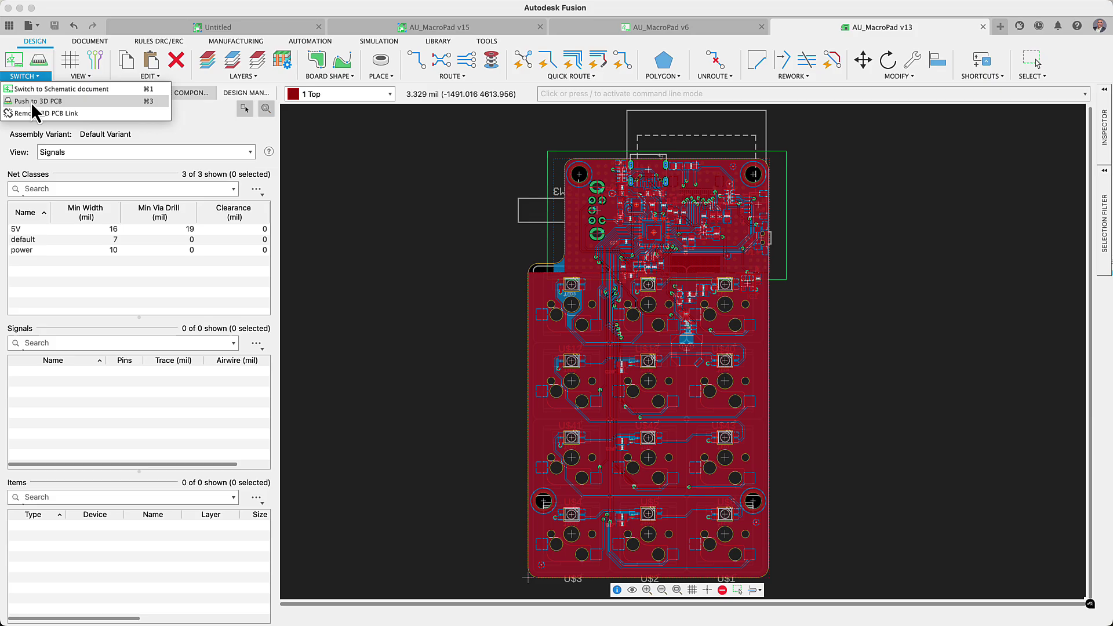
{"action": "left_click", "coordinate": [46, 112]}
{"action": "left_click", "coordinate": [187, 537]}
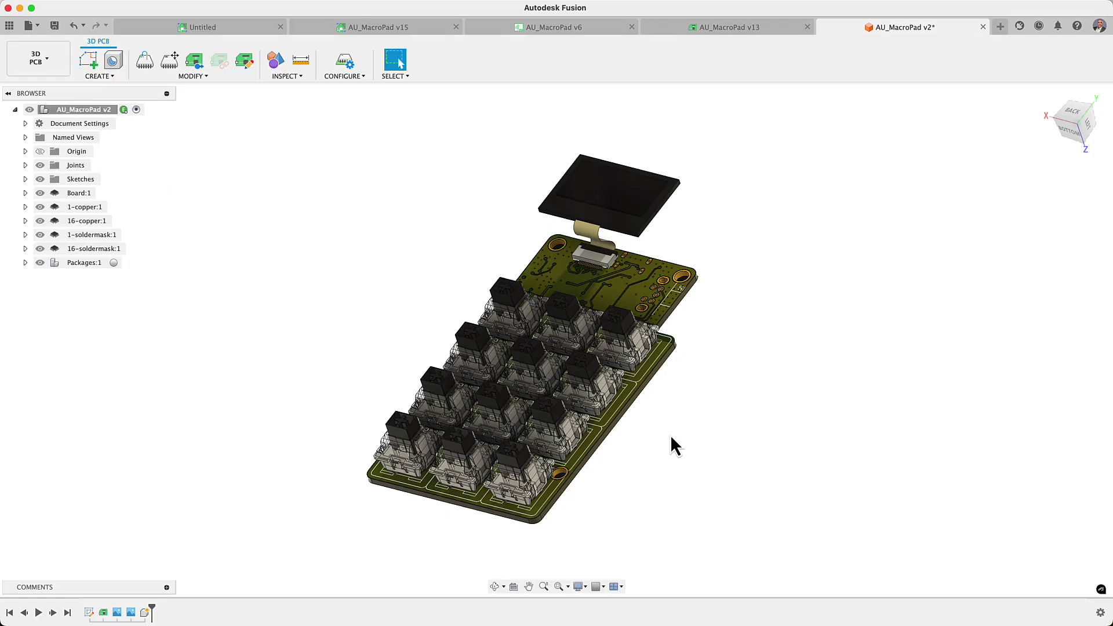
{"action": "middle_click_drag", "start_coordinate": [673, 446], "coordinate": [399, 62], "text": "shift"}
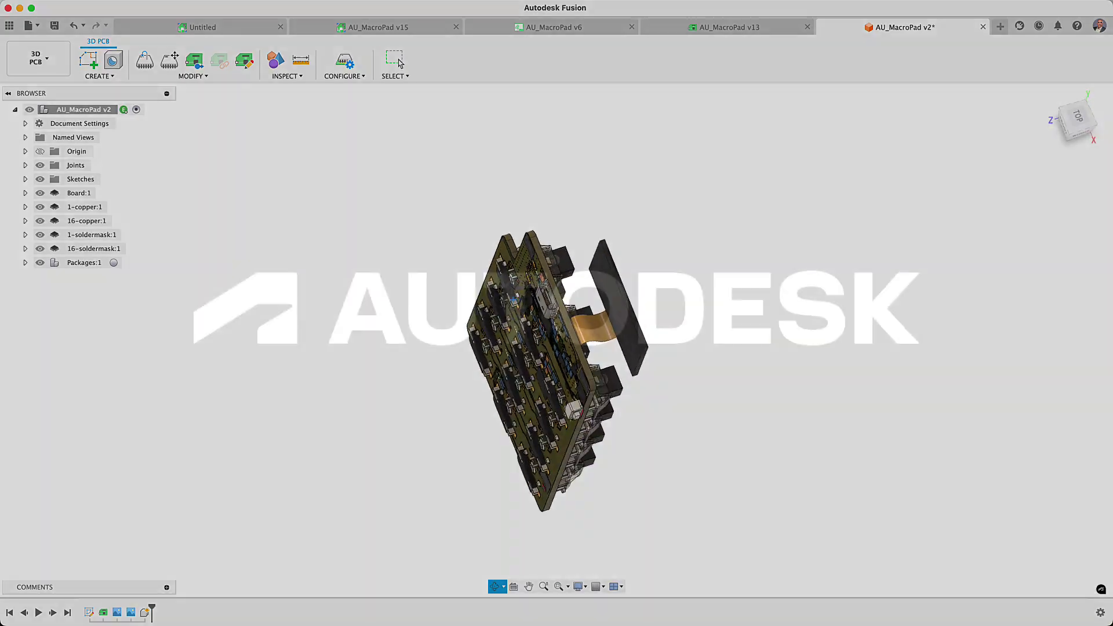